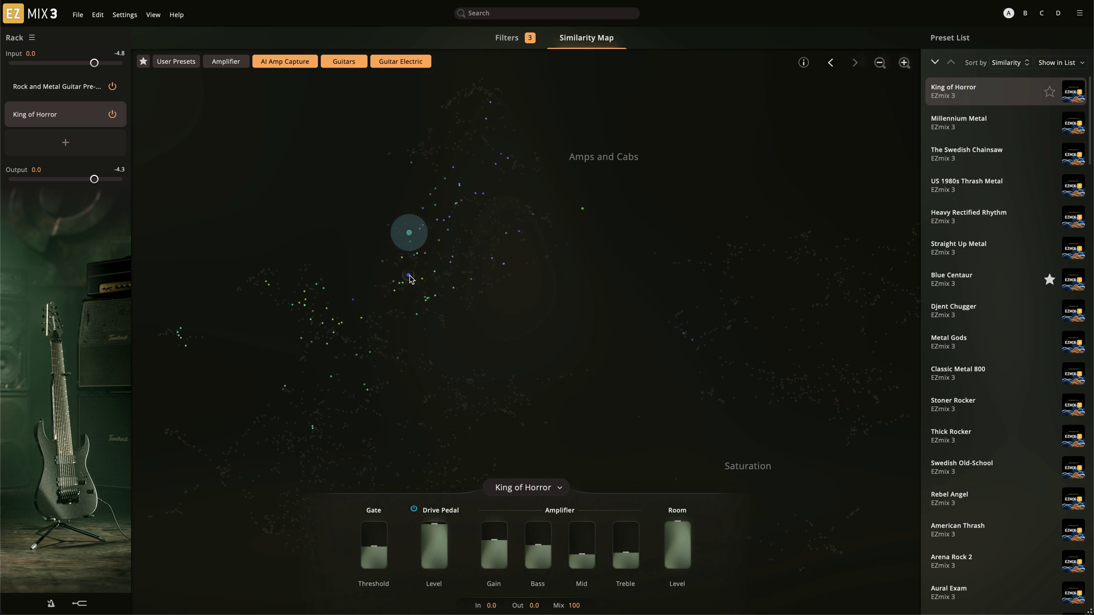
Step: Audition amp presets Spring Time, VX Ambience, Eagle Iron Lead, Yellow Cab Ambience, Thrashy Lead, '80s Lead, Rotary Combo
left_click(410, 280)
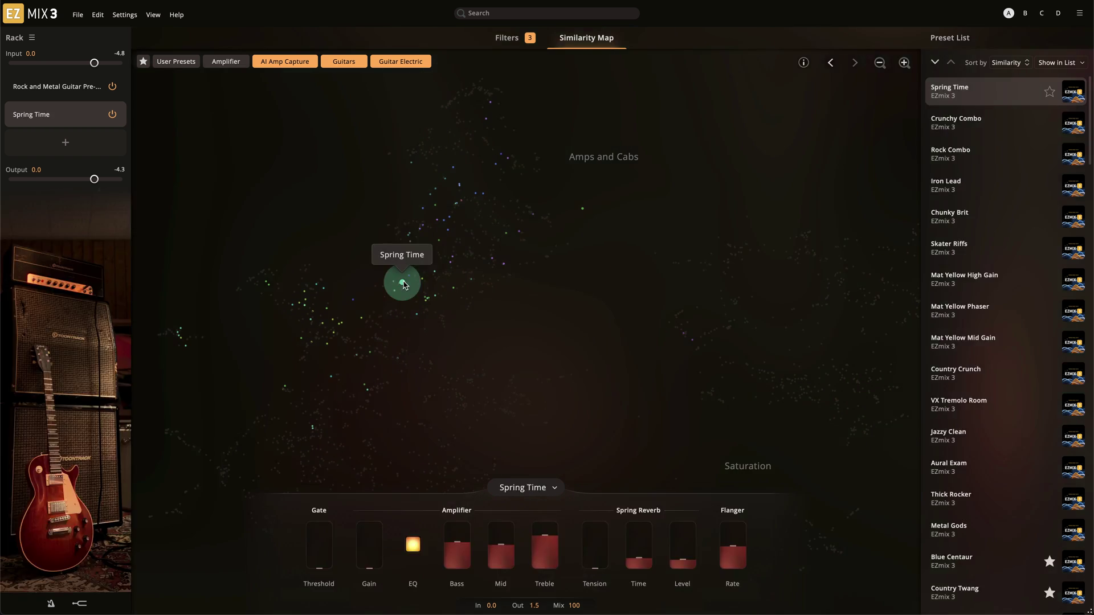
left_click(363, 318)
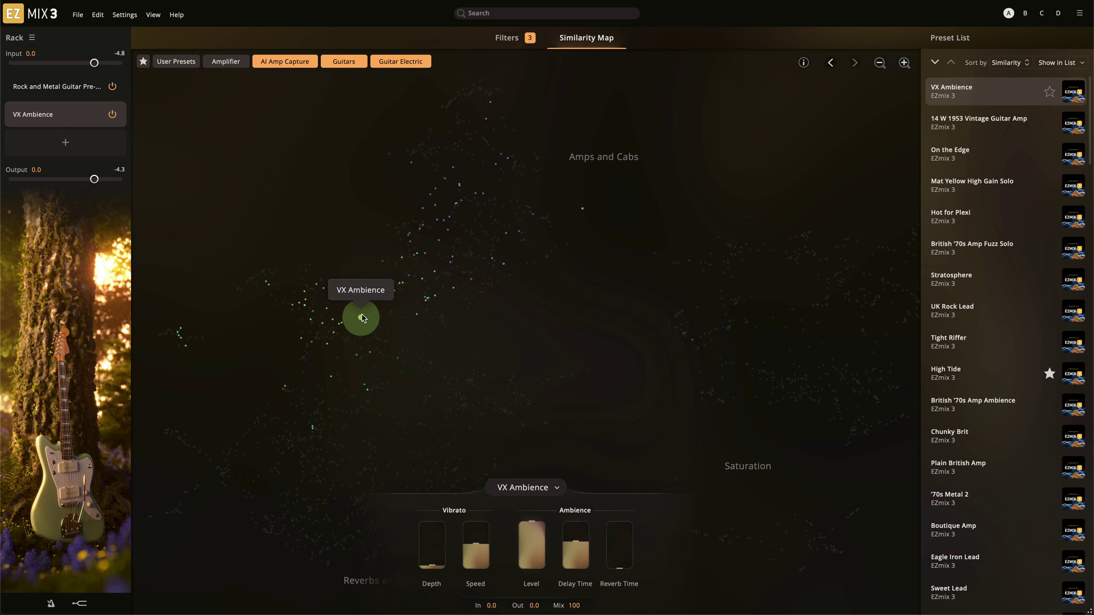
left_click(302, 308)
left_click(306, 303)
left_click(293, 305)
left_click(330, 379)
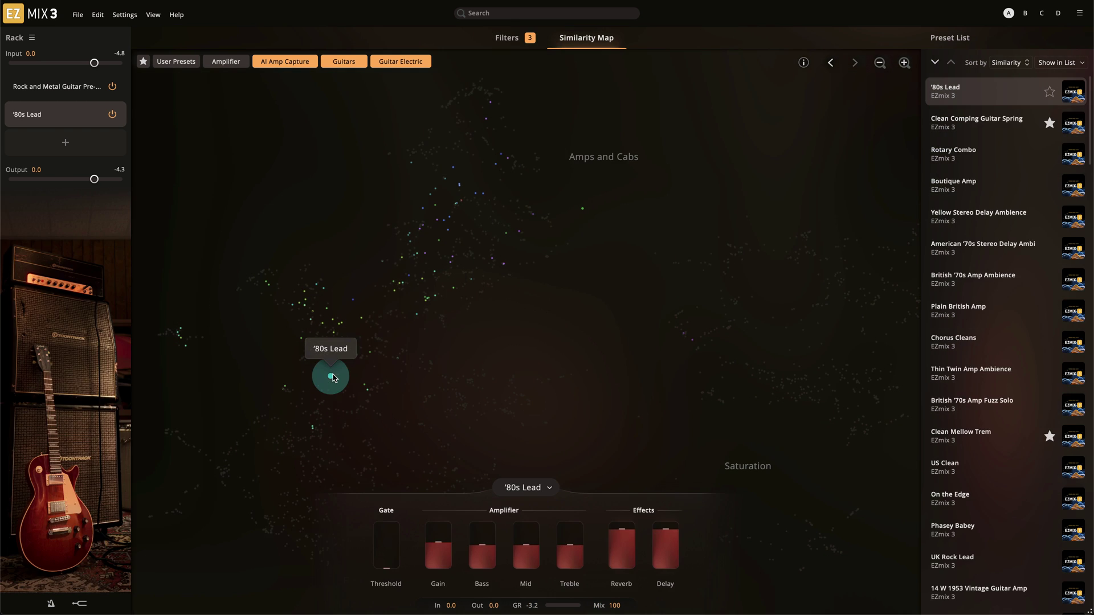
left_click(367, 391)
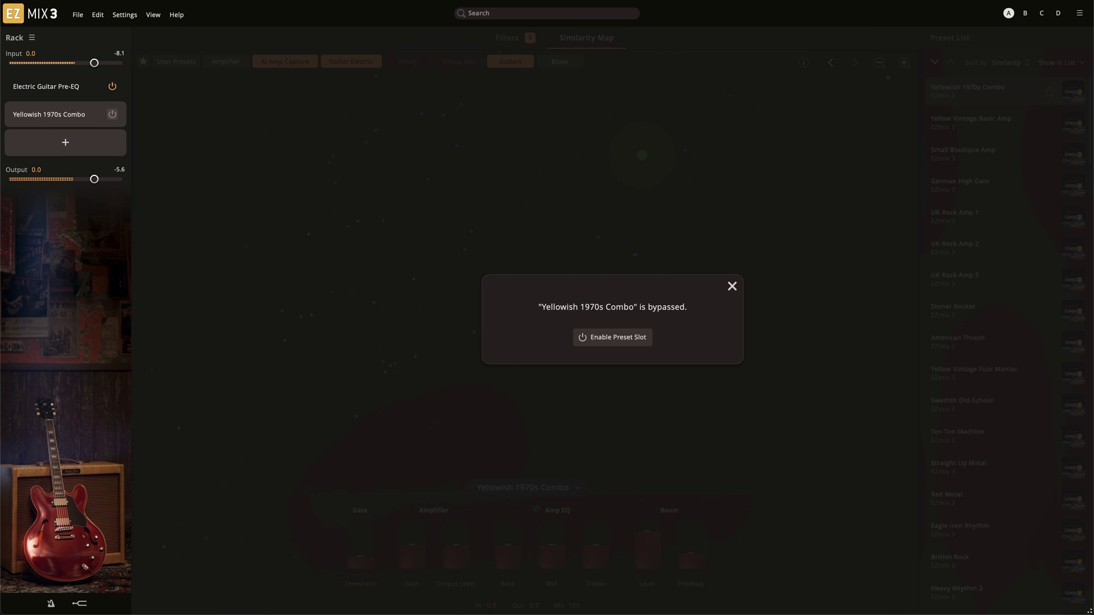
Step: Re-enable the slot, try Crunchy Combo, Mat Yellow Mid Gain and Chunky Brit, then settle on Rock Combo
left_click(112, 114)
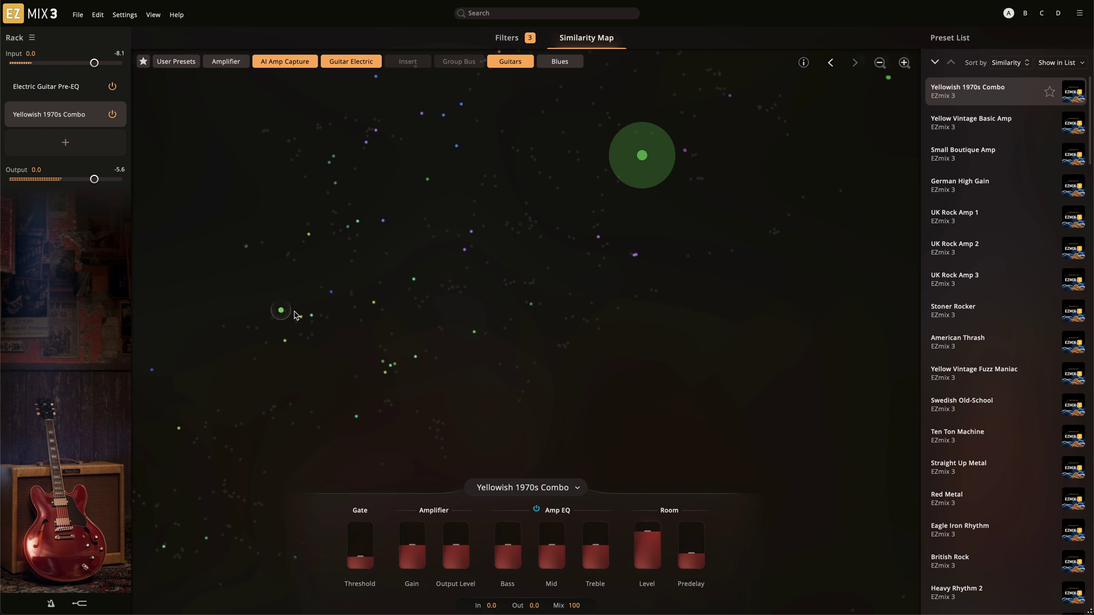
left_click(300, 316)
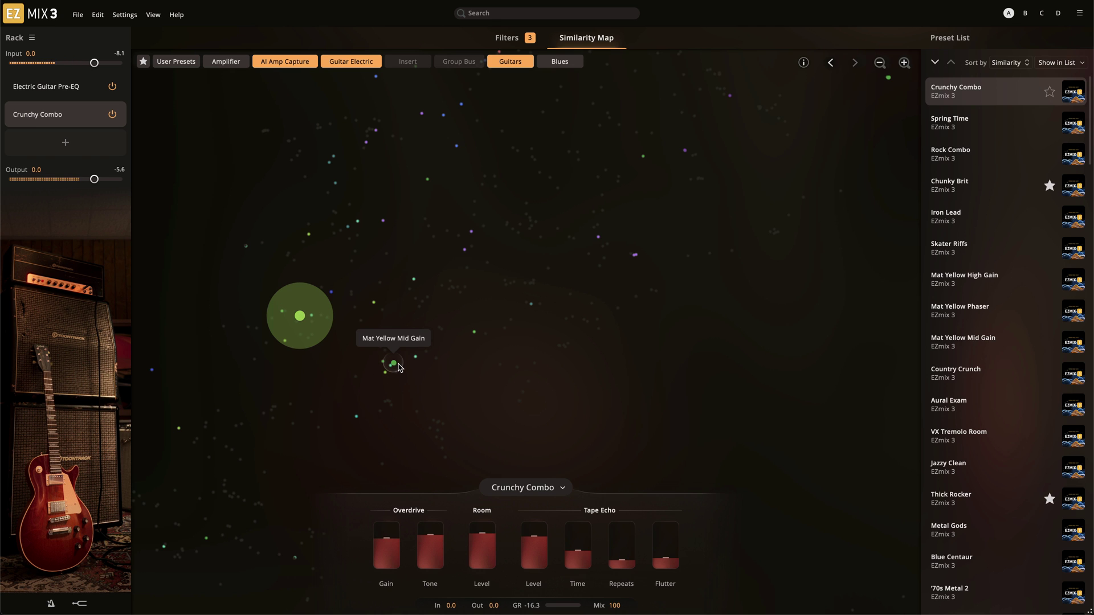
left_click(394, 364)
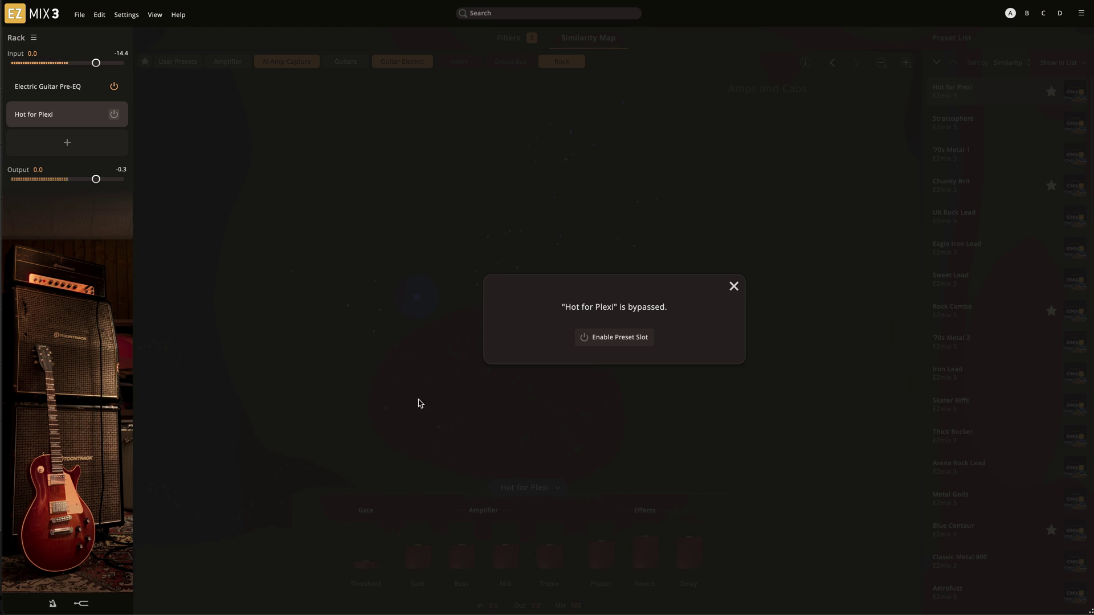
left_click(617, 340)
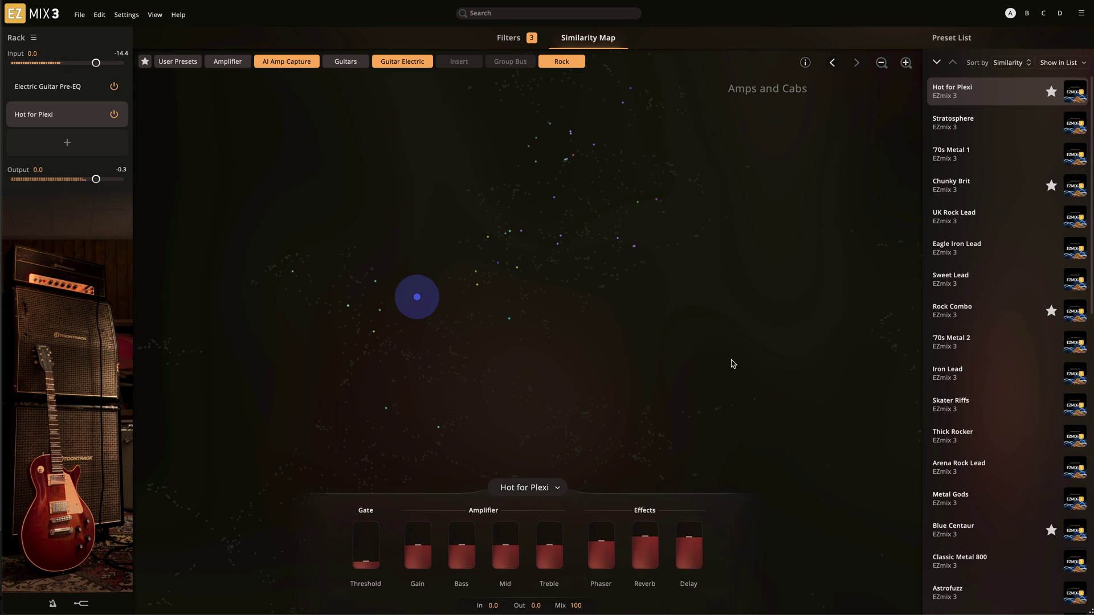
left_click(991, 190)
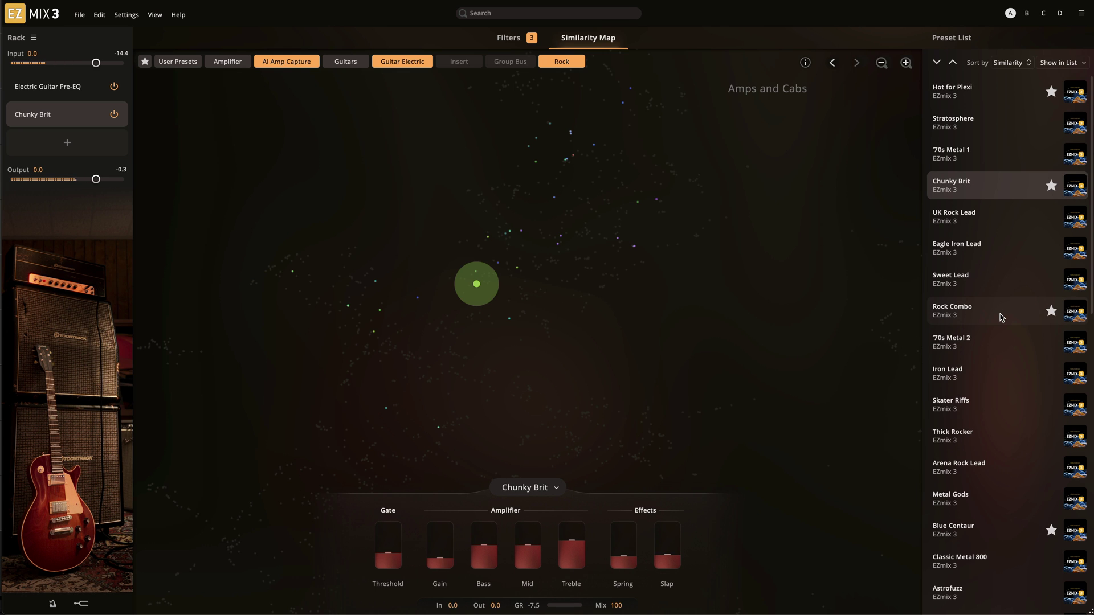
left_click(1002, 318)
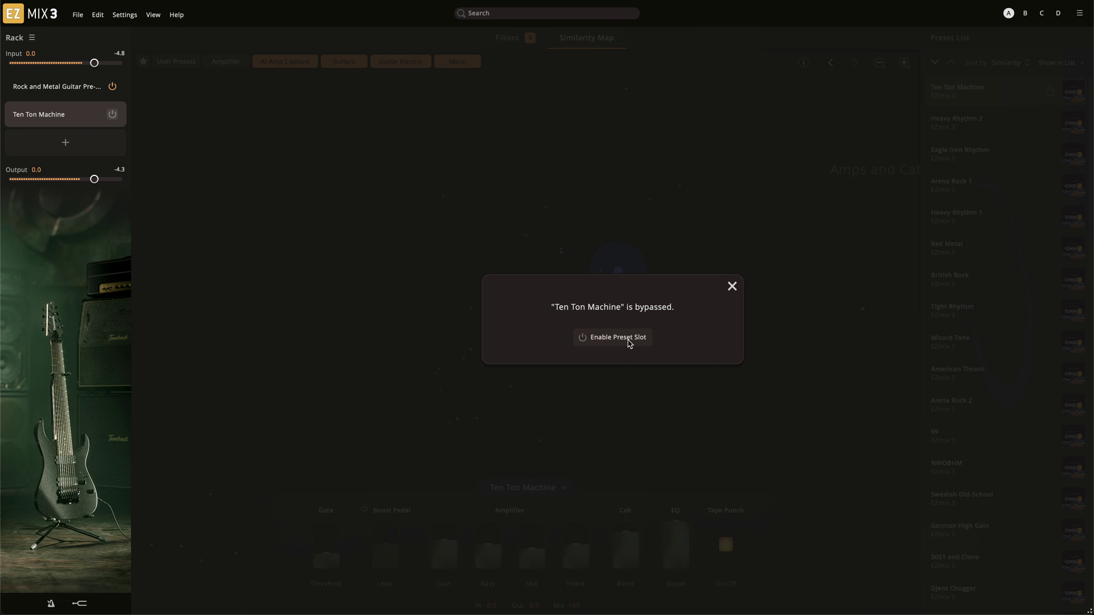
Step: Re-enable the bypassed slot and audition Heavy Rhythm 2 and Millennium Metal
left_click(617, 337)
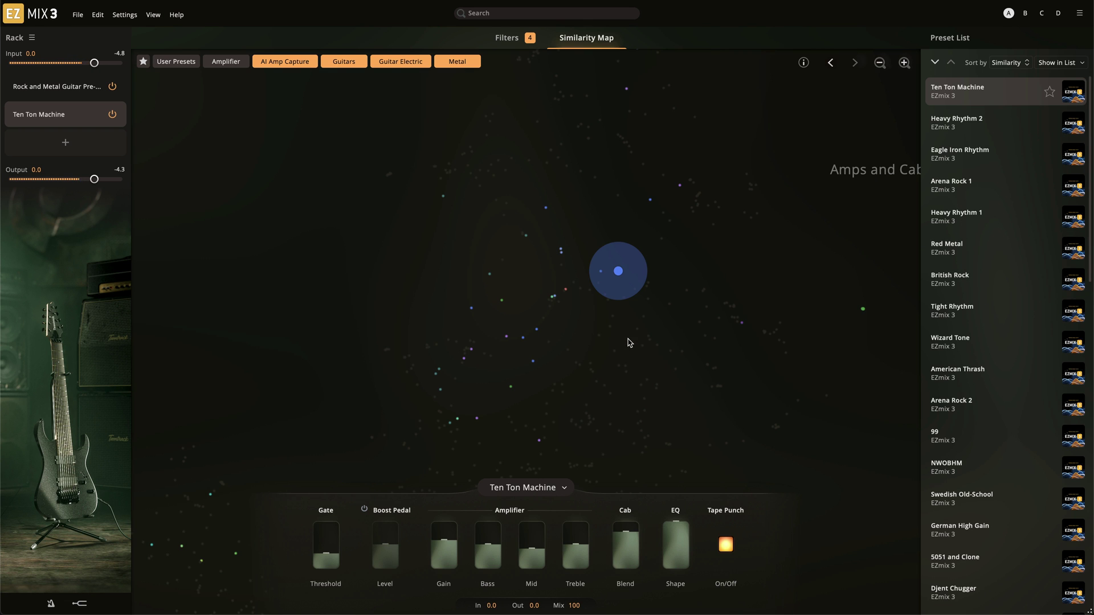
mouse_move(601, 277)
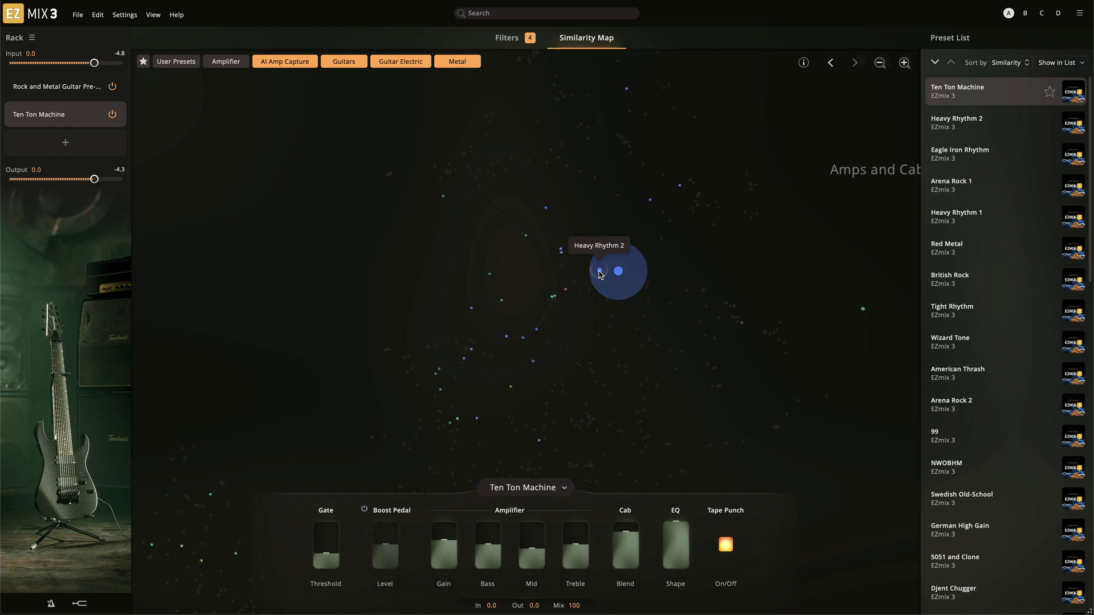
left_click(600, 271)
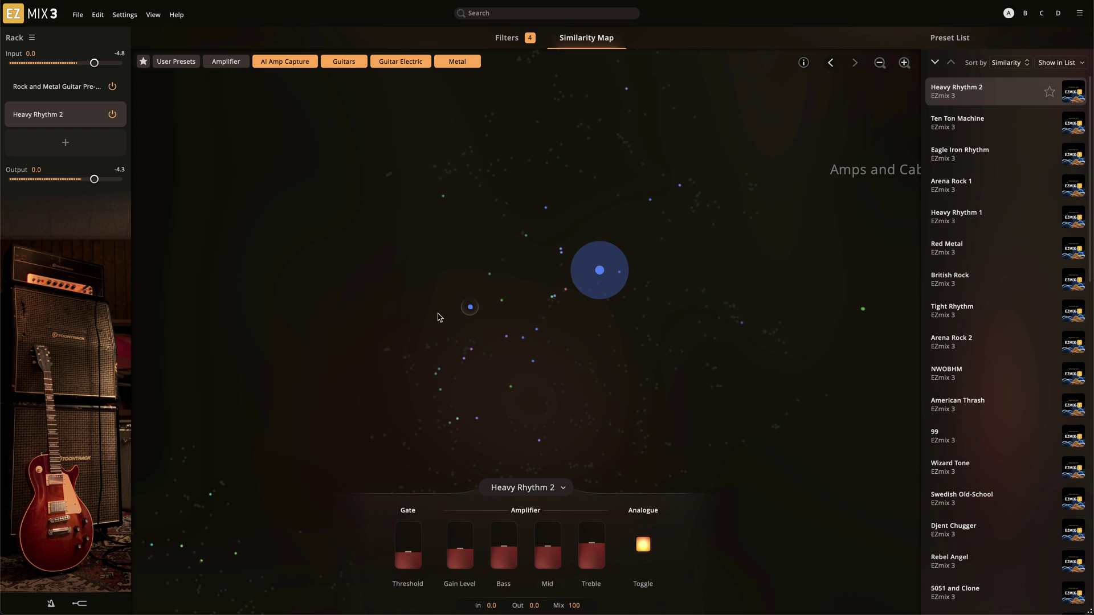
mouse_move(436, 374)
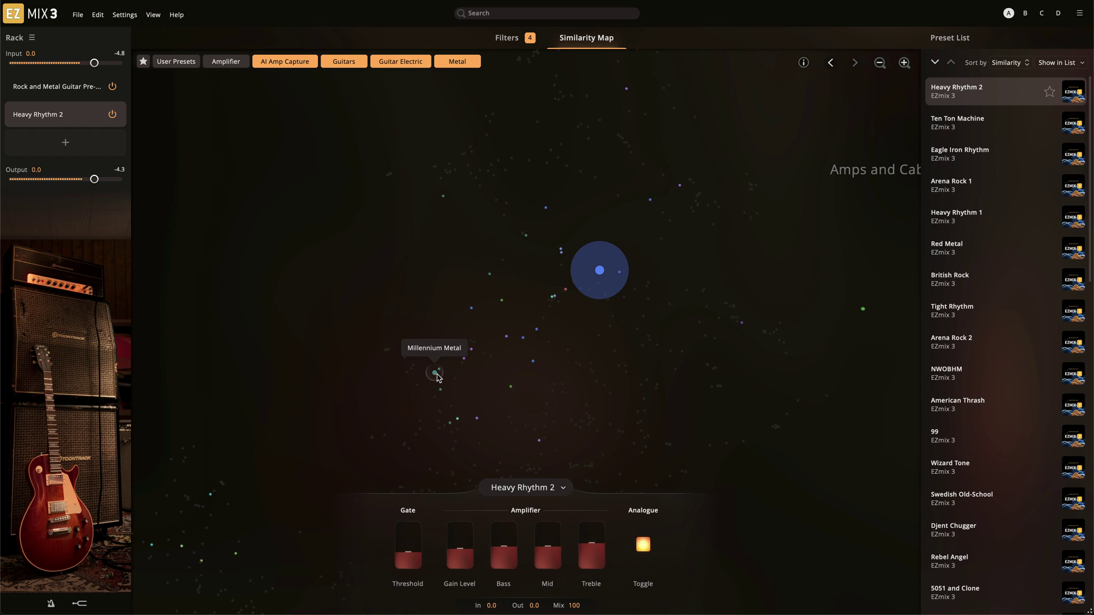
left_click(436, 376)
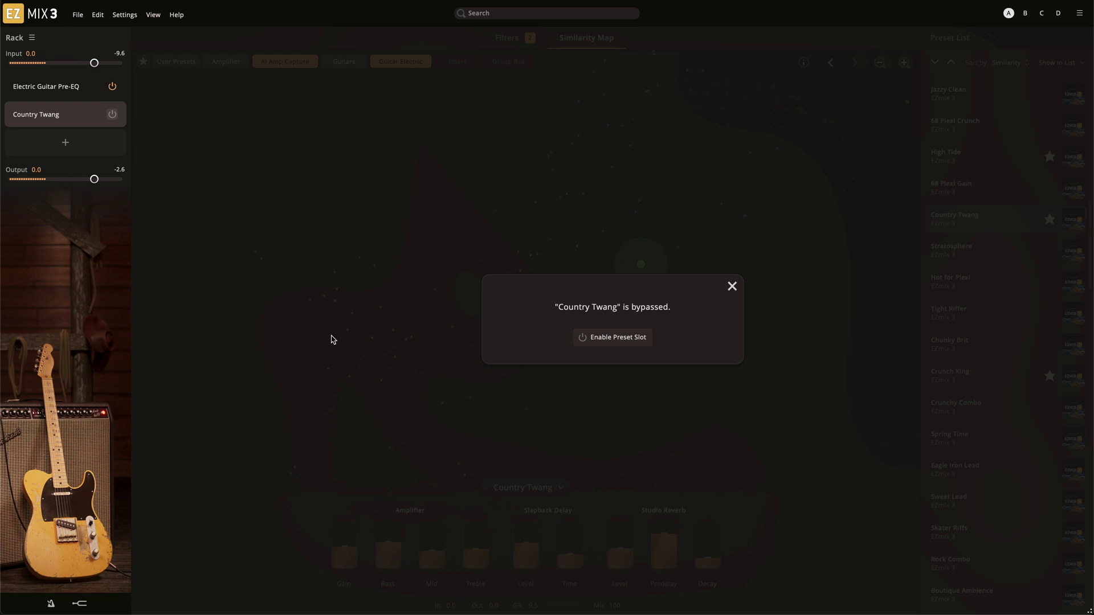
Step: Re-enable the slot, try Crunch King, then load Clean Mellow Trem
left_click(608, 340)
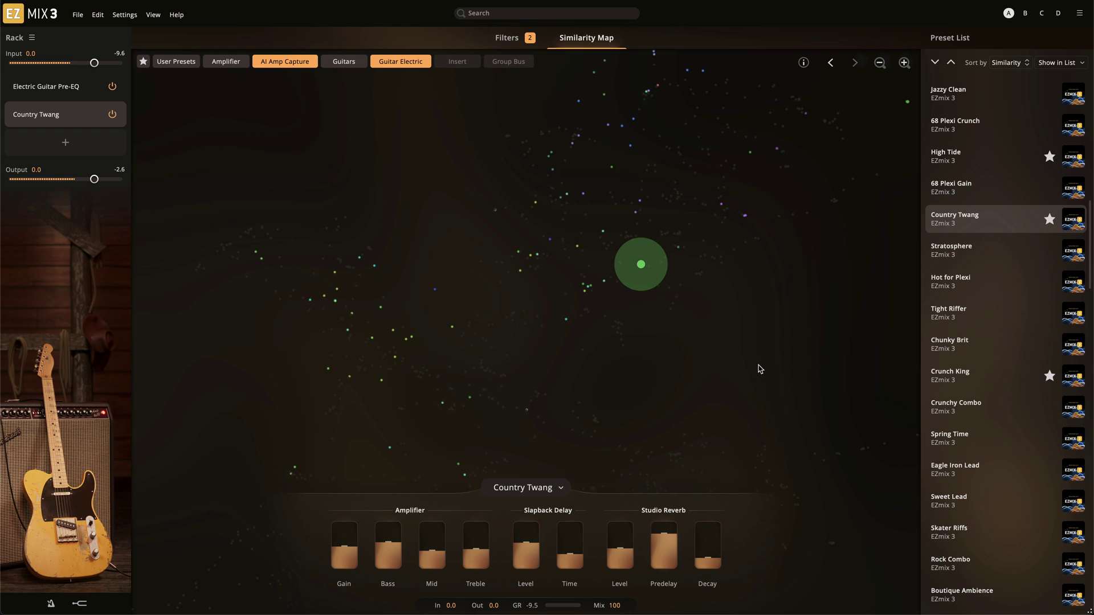
left_click(948, 378)
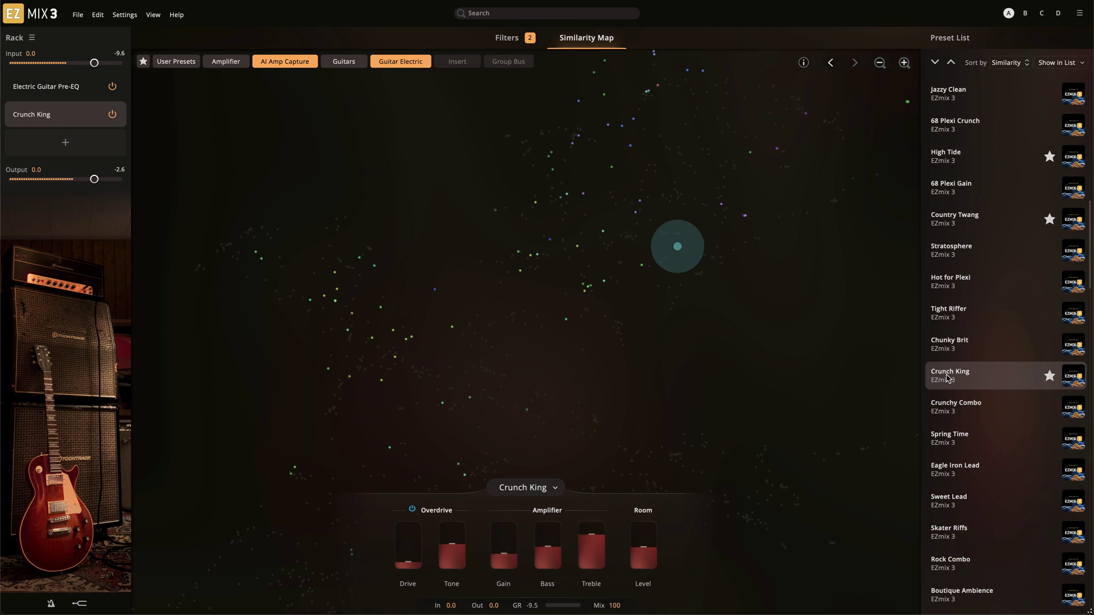
scroll(948, 378, "up", 10)
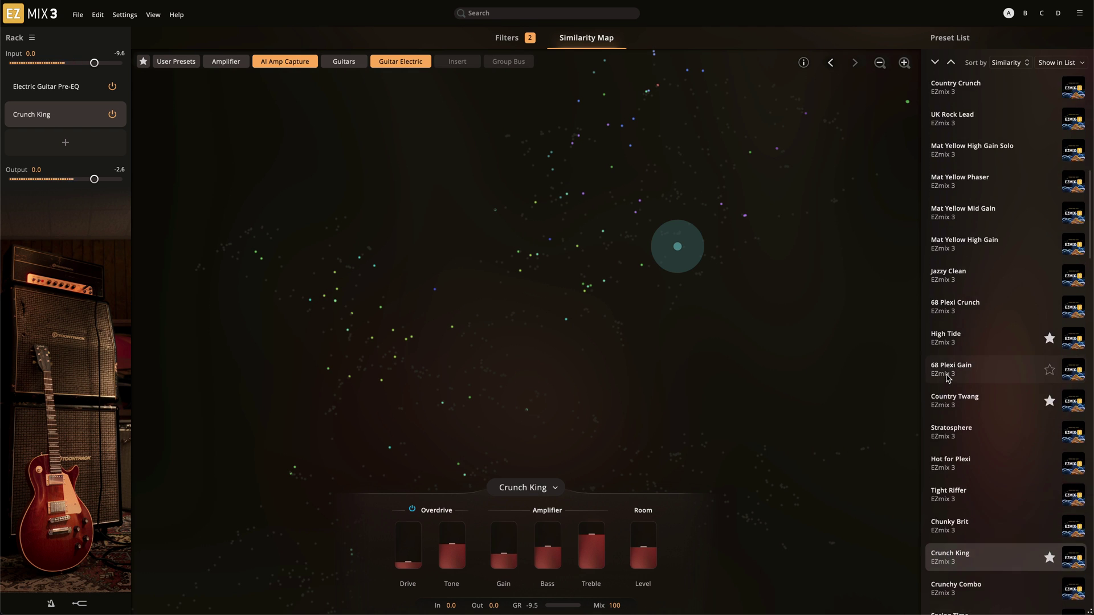
scroll(948, 378, "up", 12)
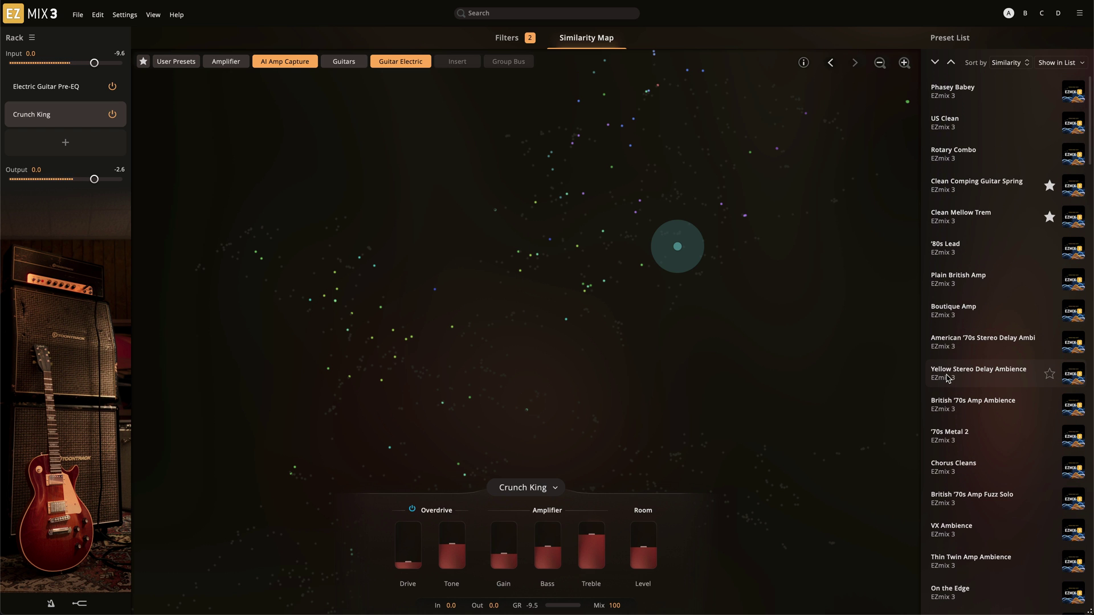
left_click(971, 214)
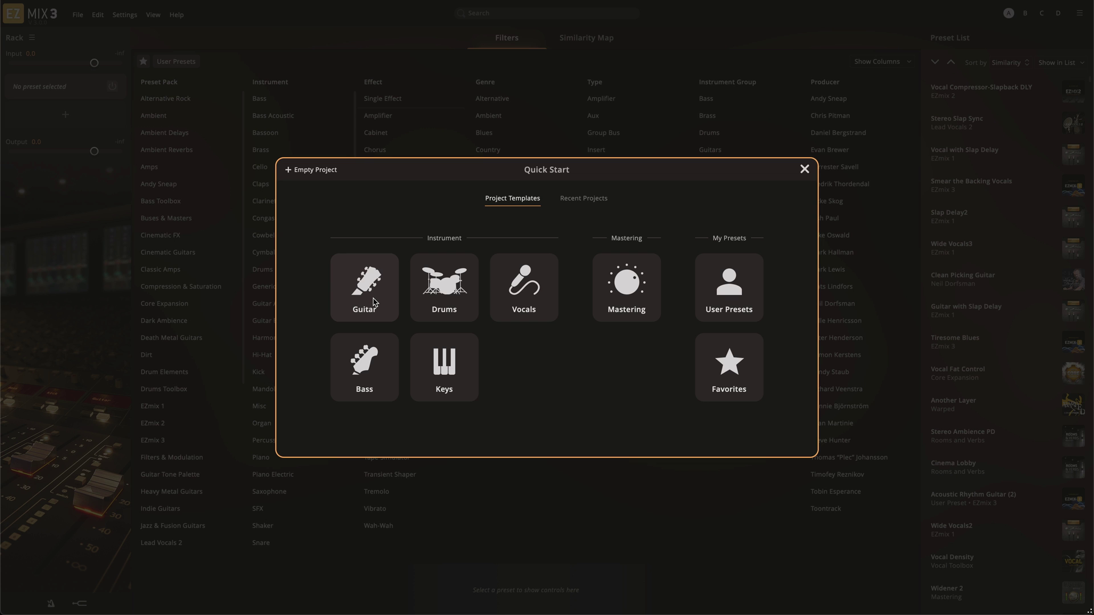
Step: Start from the Guitar > Electric Quick Start template and show the preset filter categories
left_click(375, 302)
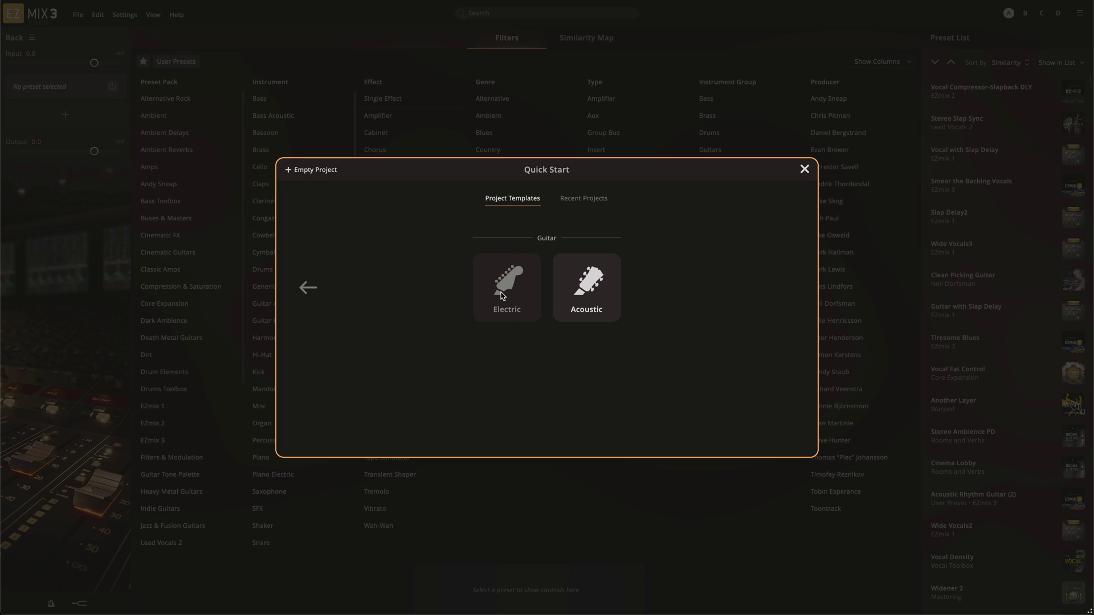
left_click(502, 295)
left_click(506, 37)
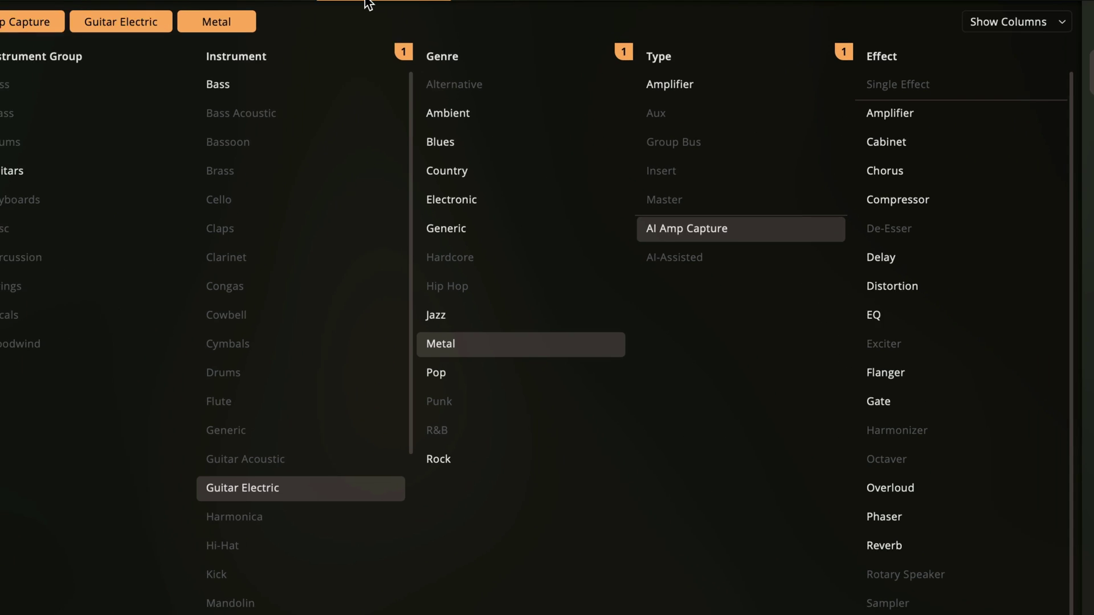
mouse_move(725, 239)
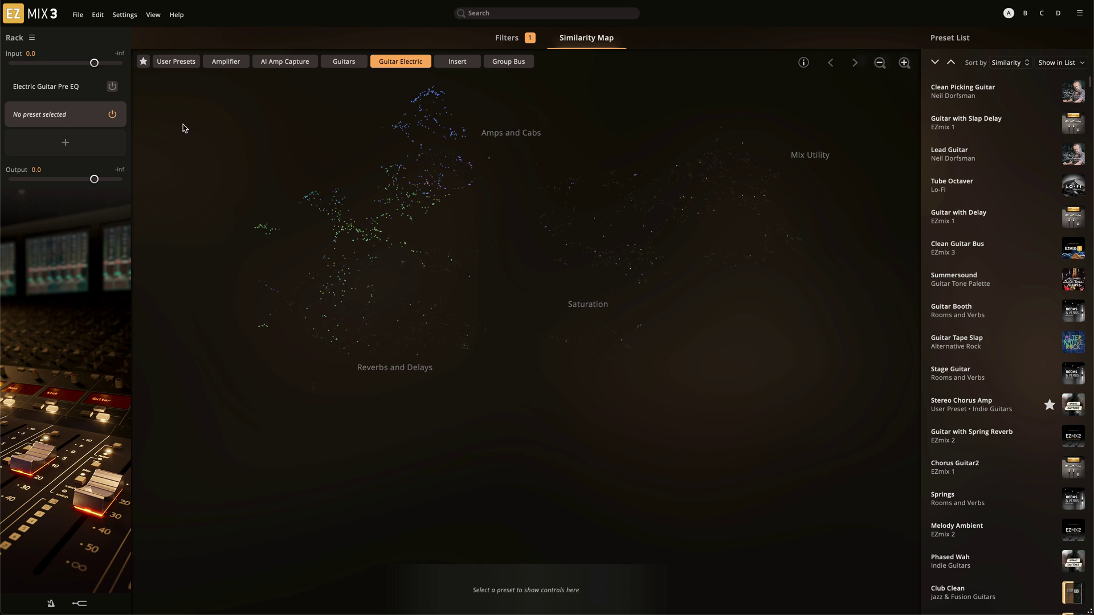
Step: Re-enable the first slot's Pre EQ and swap it to Rock and Metal Guitar Pre EQ
left_click(78, 90)
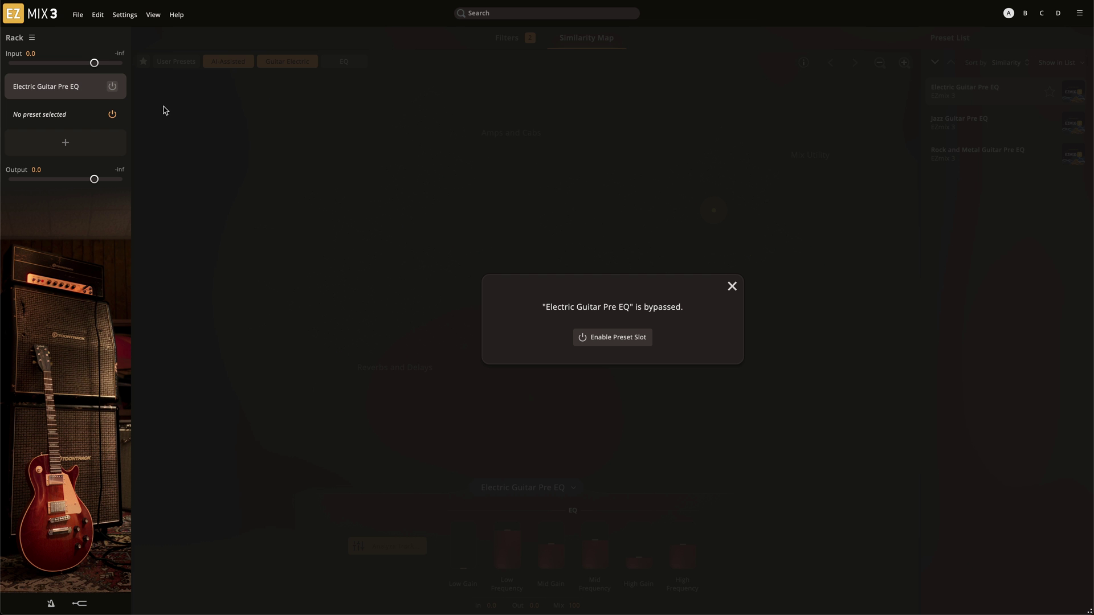
left_click(627, 339)
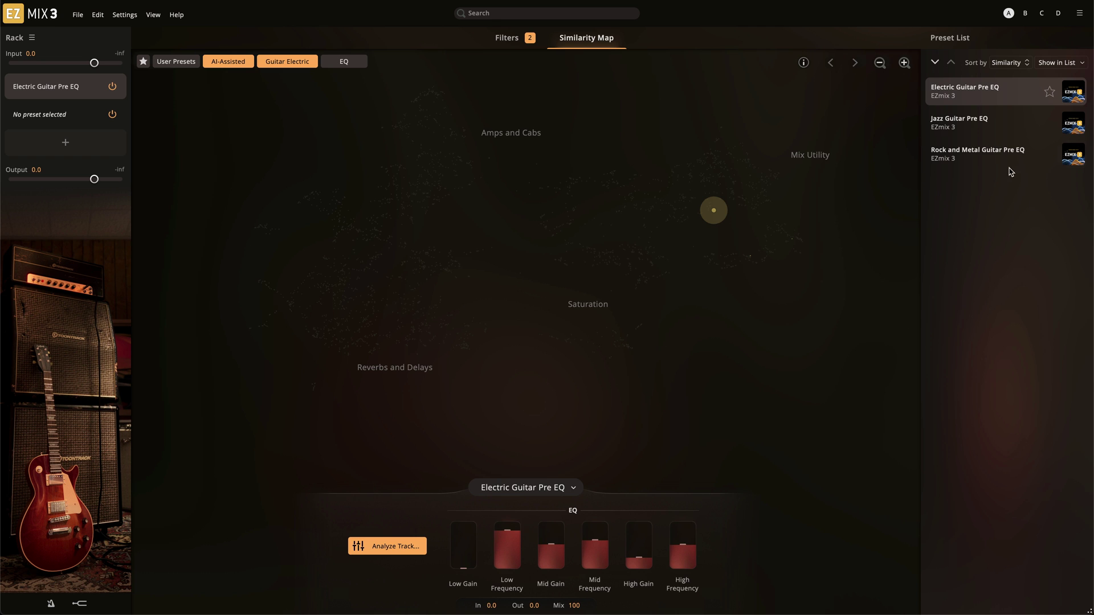
left_click(990, 159)
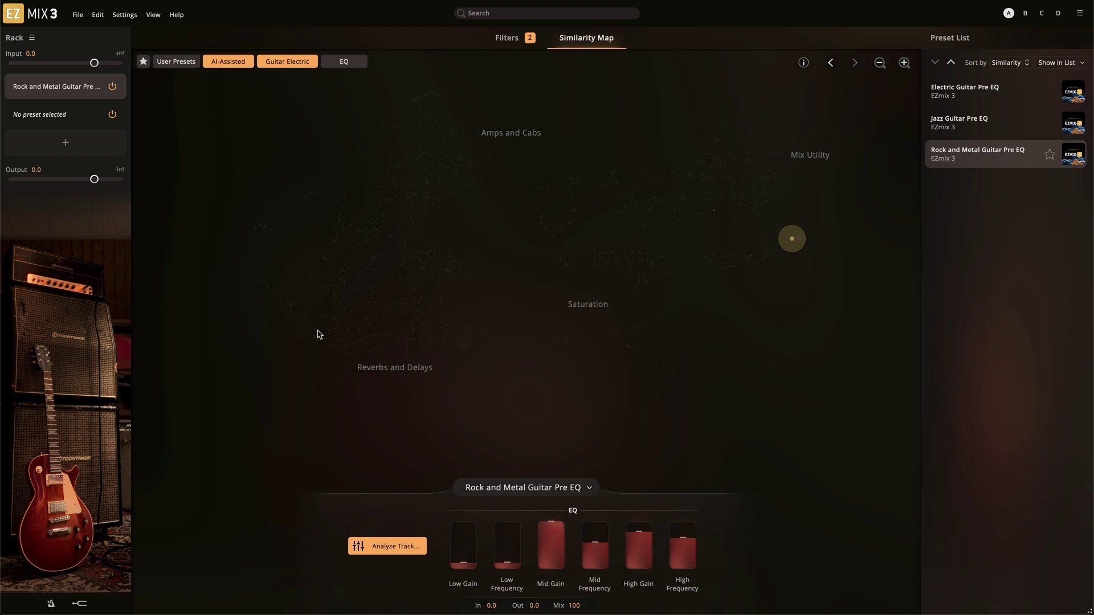
Step: Run Analyze Track with playback so the Rock and Metal Guitar Pre EQ faders adapt
left_click(391, 554)
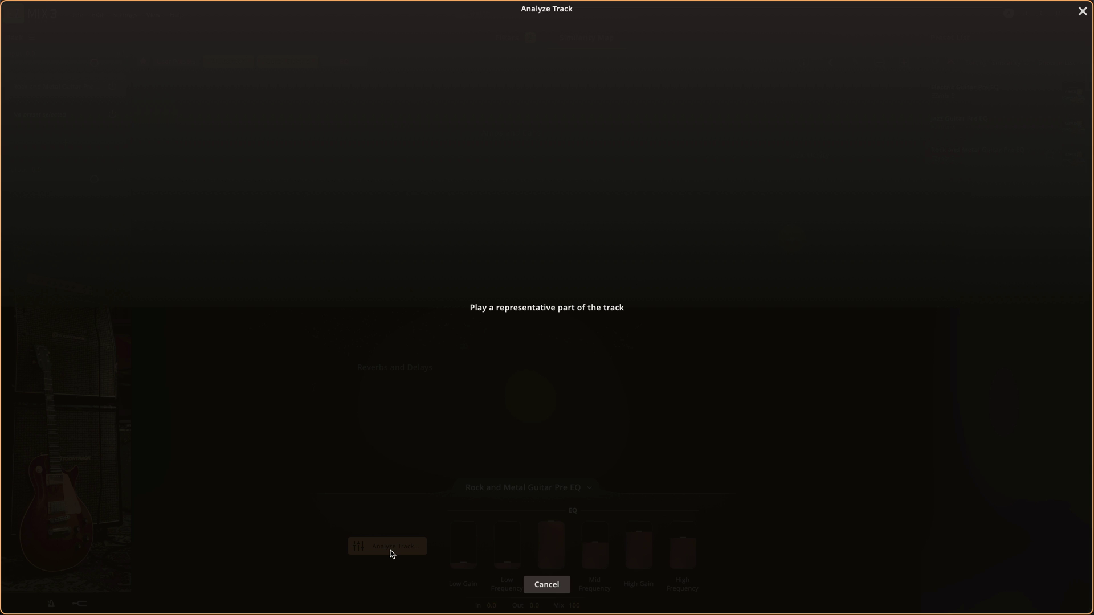
key("space")
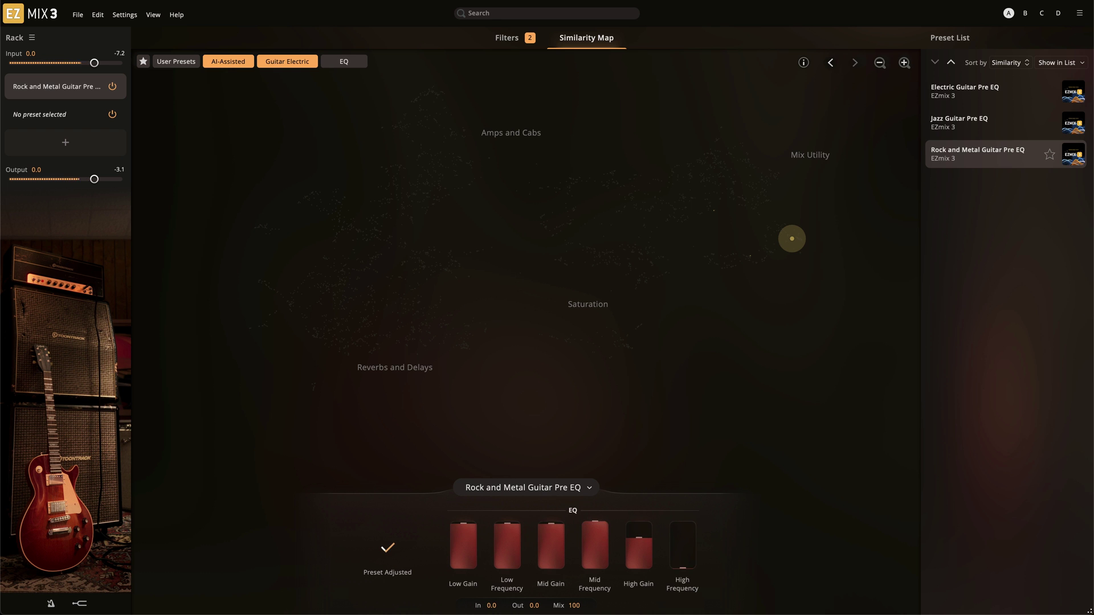
left_click(112, 87)
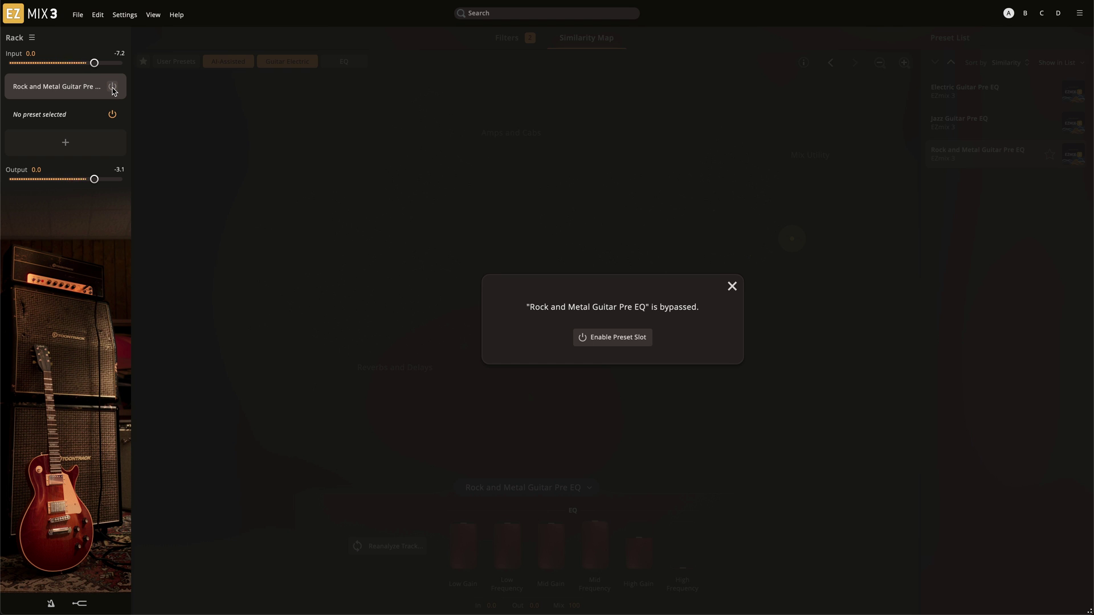
left_click(113, 88)
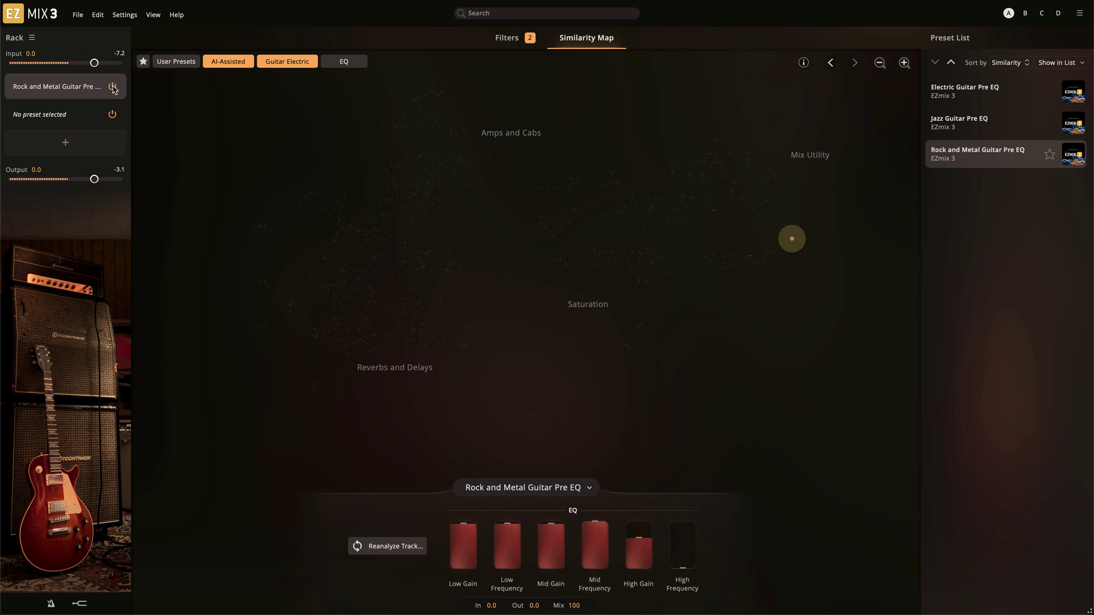
mouse_move(463, 524)
left_mouse_down()
mouse_move(464, 567)
mouse_move(465, 533)
left_mouse_up()
left_click_drag(549, 525, 558, 555)
mouse_move(597, 523)
left_mouse_down()
mouse_move(593, 596)
mouse_move(596, 533)
left_mouse_up()
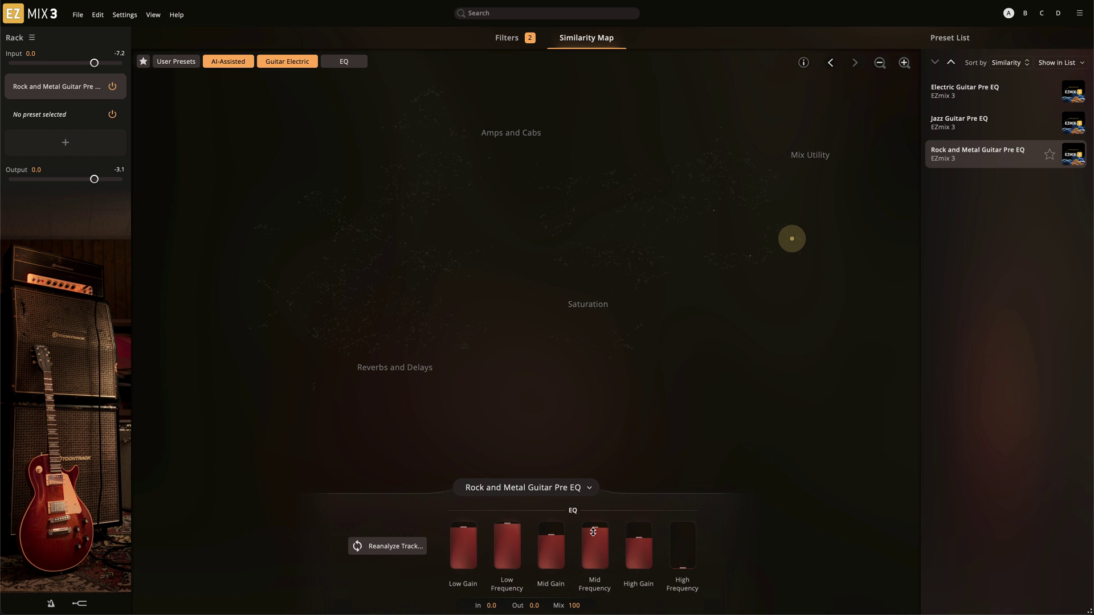
Step: Select the empty second slot and filter presets to AI Amp Capture and Metal
left_click(70, 118)
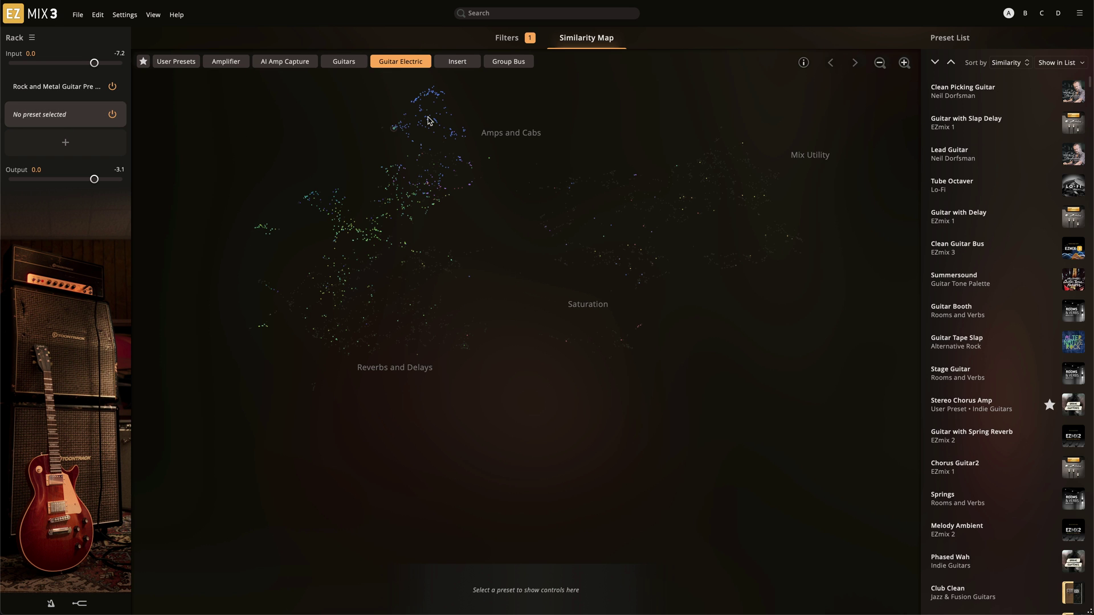
left_click(507, 38)
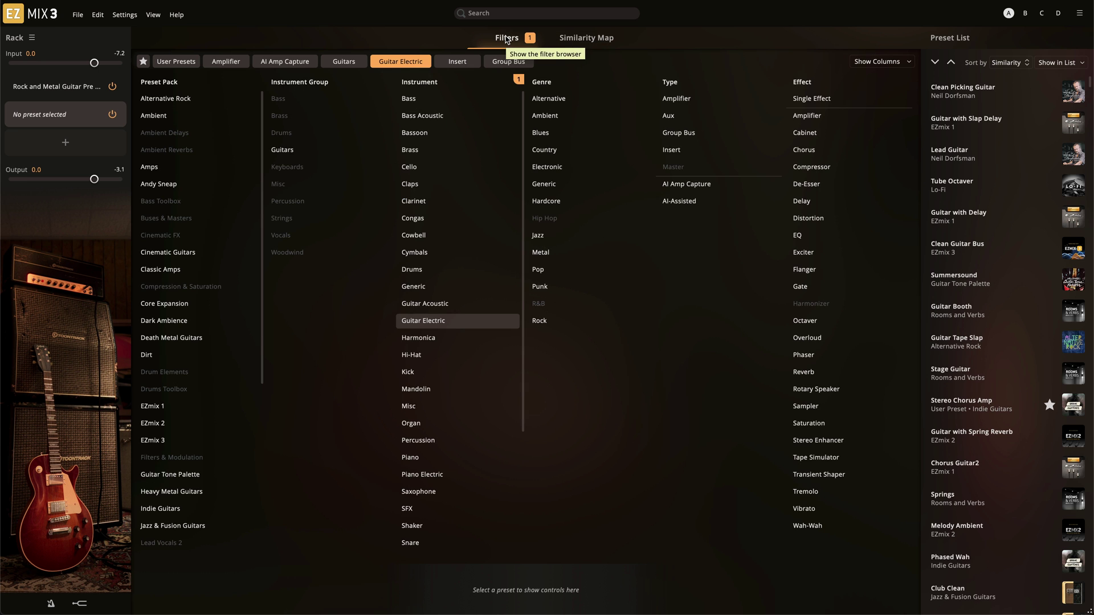
left_click(686, 188)
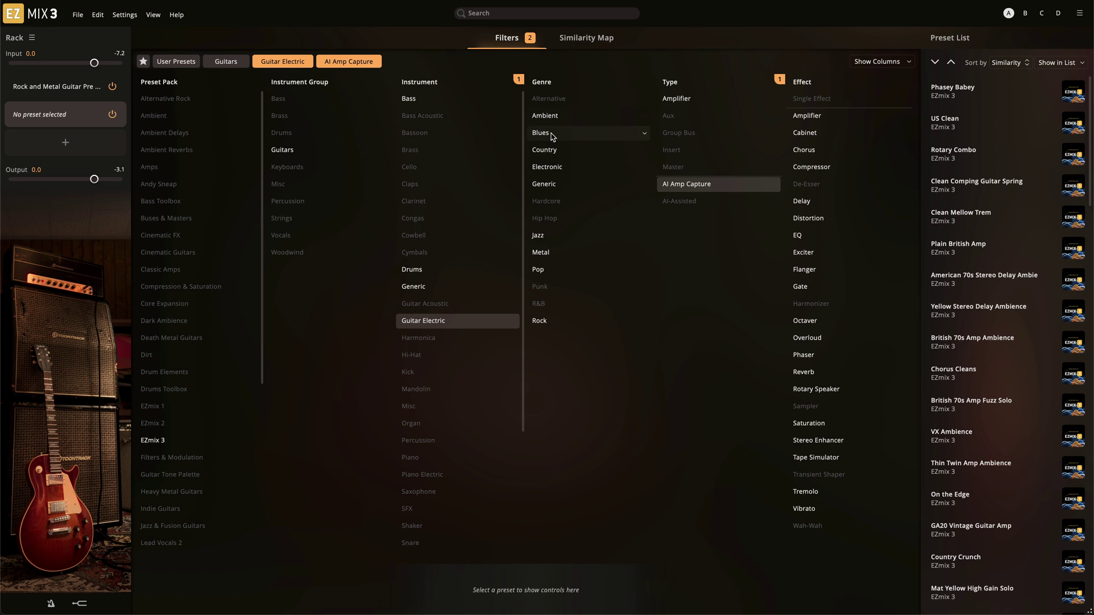
left_click(554, 253)
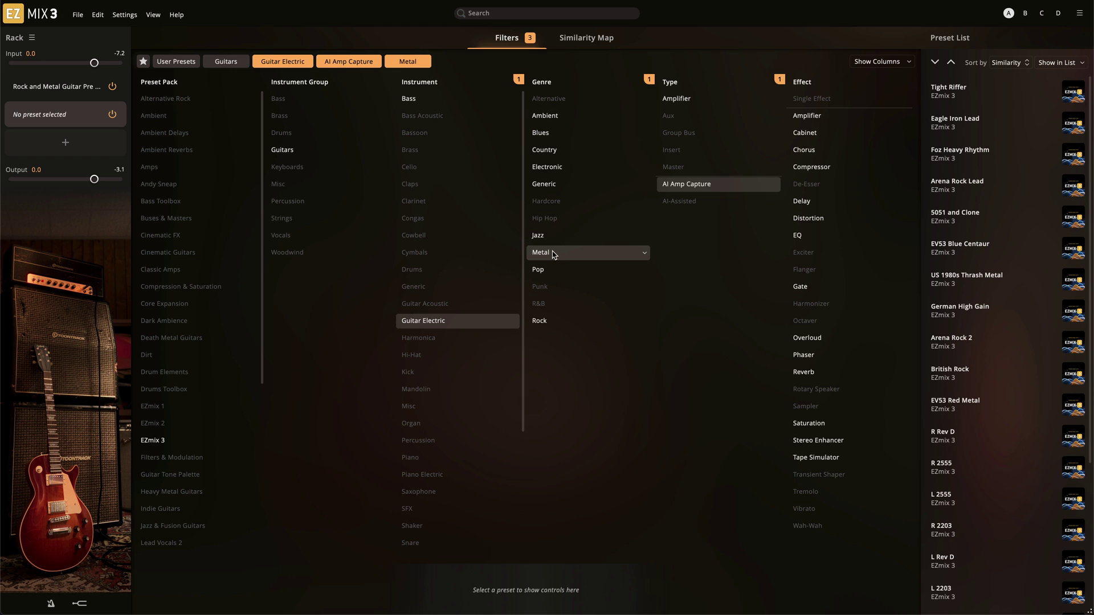
Step: Audition Tight Riffer, Eagle Iron Lead, Heavy Rhythm 2 and German High Gain, then load R Rev D
left_click(592, 40)
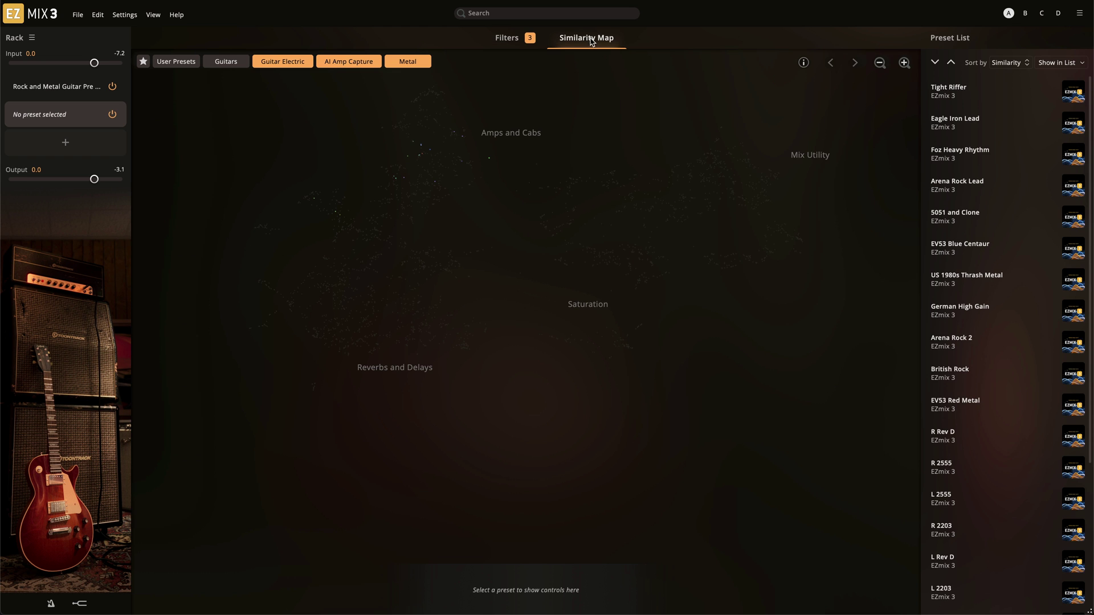
left_click(953, 96)
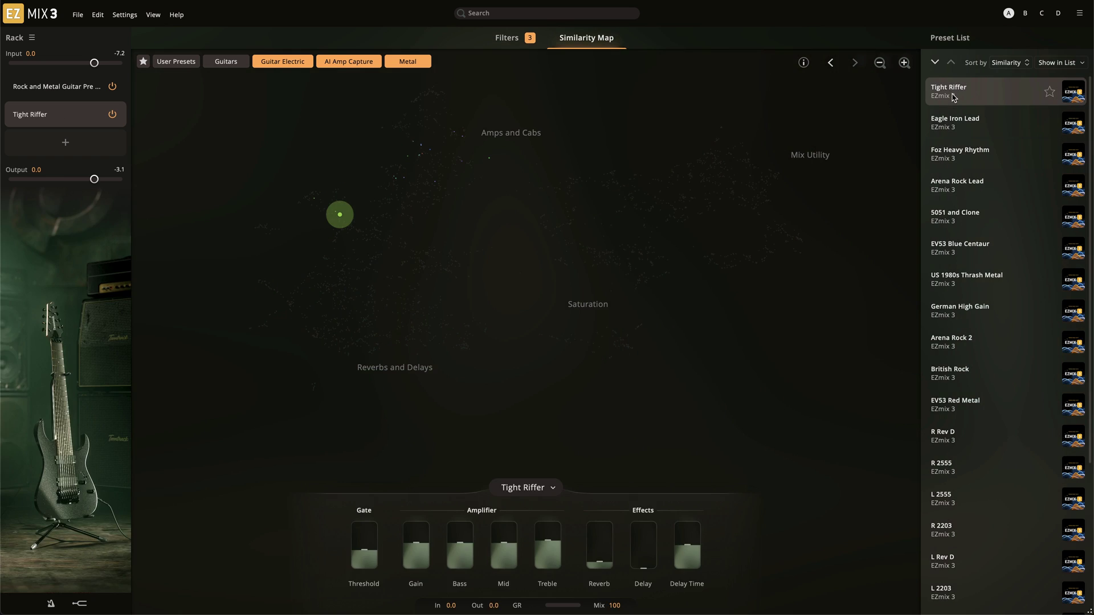
left_click(954, 124)
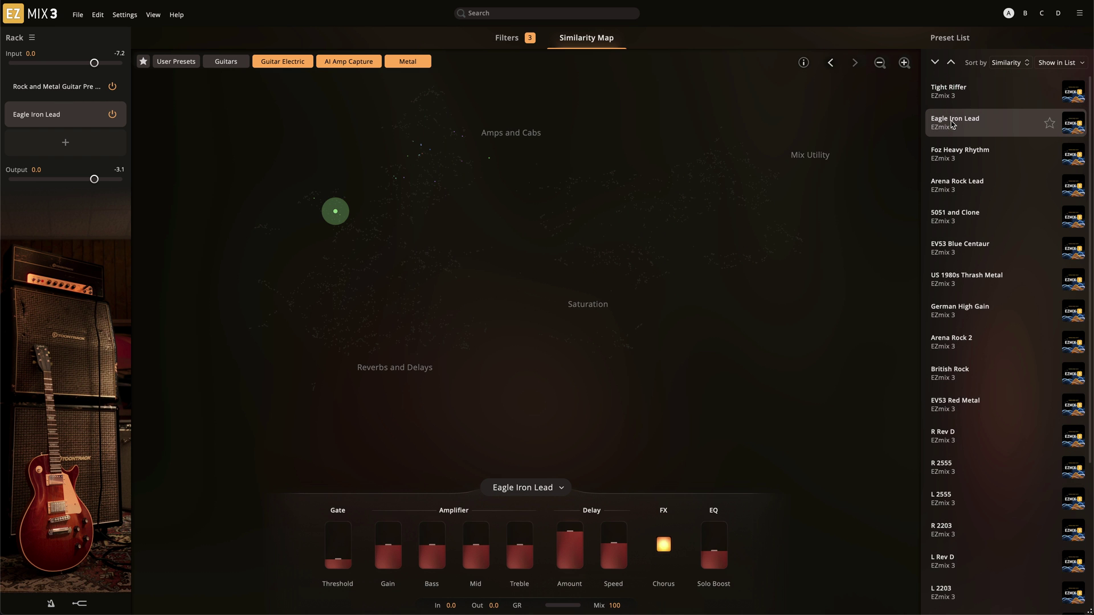
left_click(955, 153)
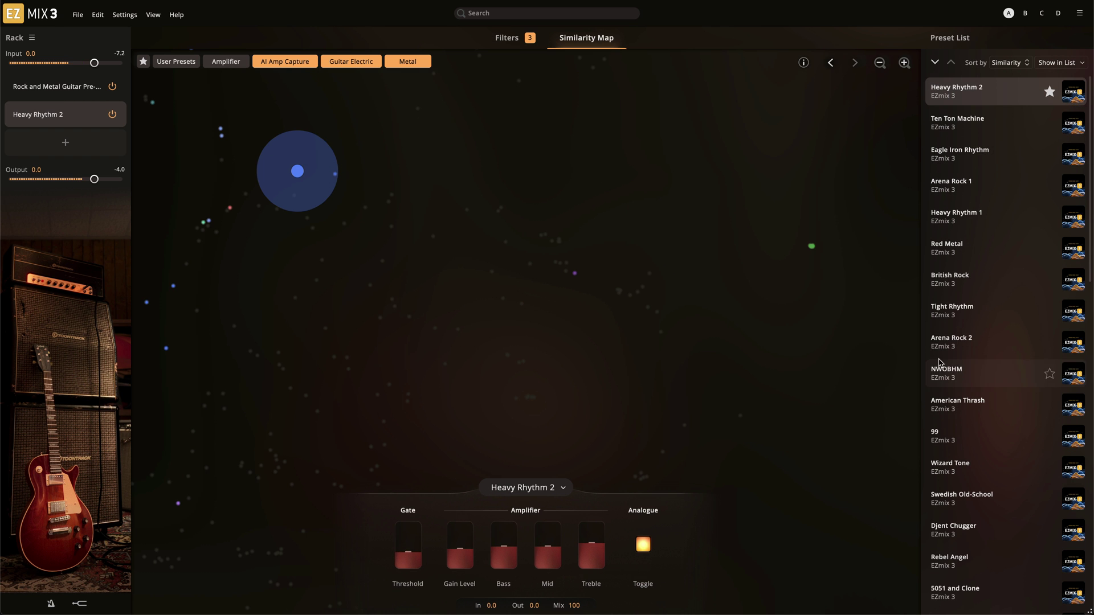
scroll(947, 358, "down", 10)
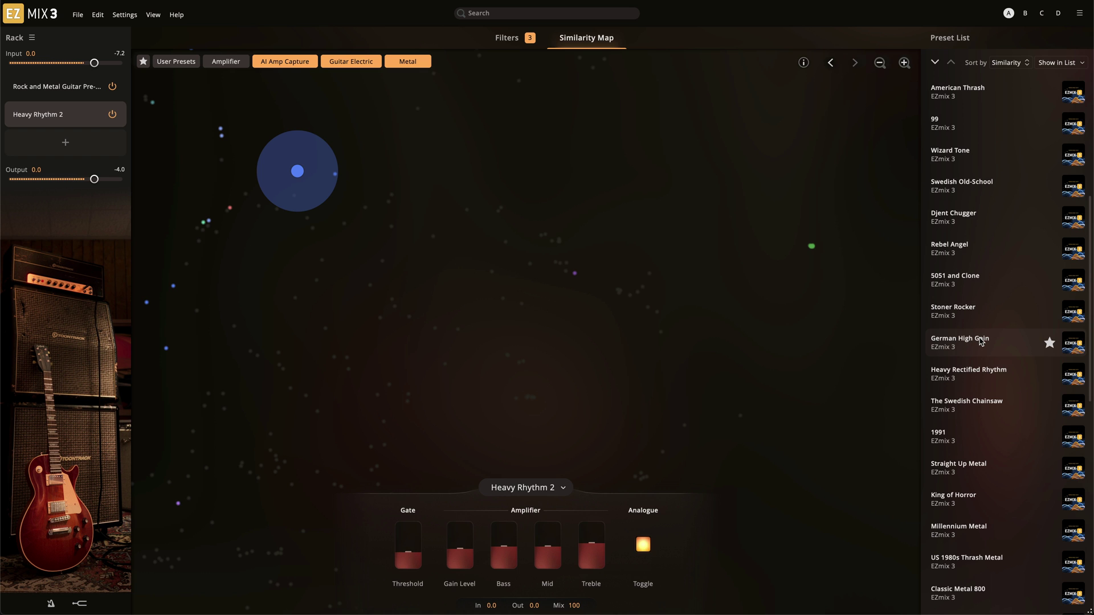
left_click(981, 342)
scroll(975, 343, "down", 10)
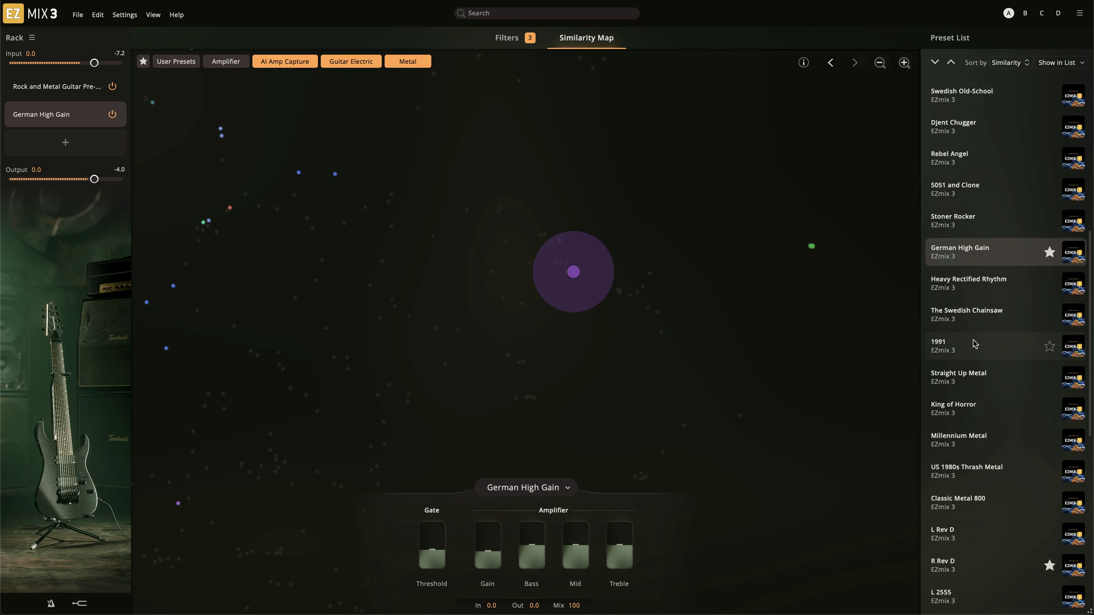
scroll(976, 344, "down", 1)
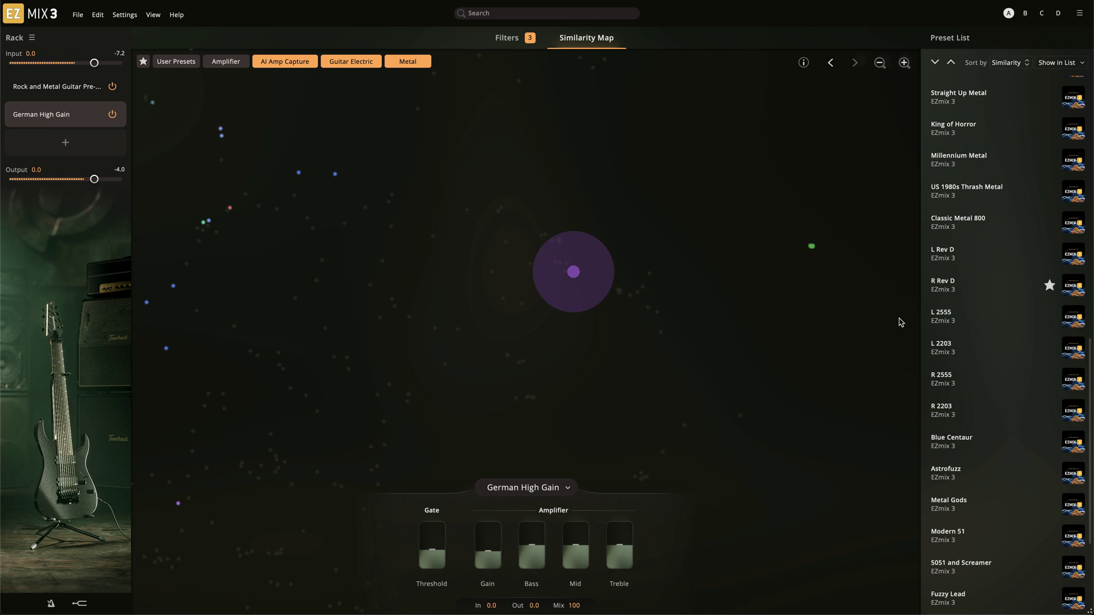
left_click(947, 285)
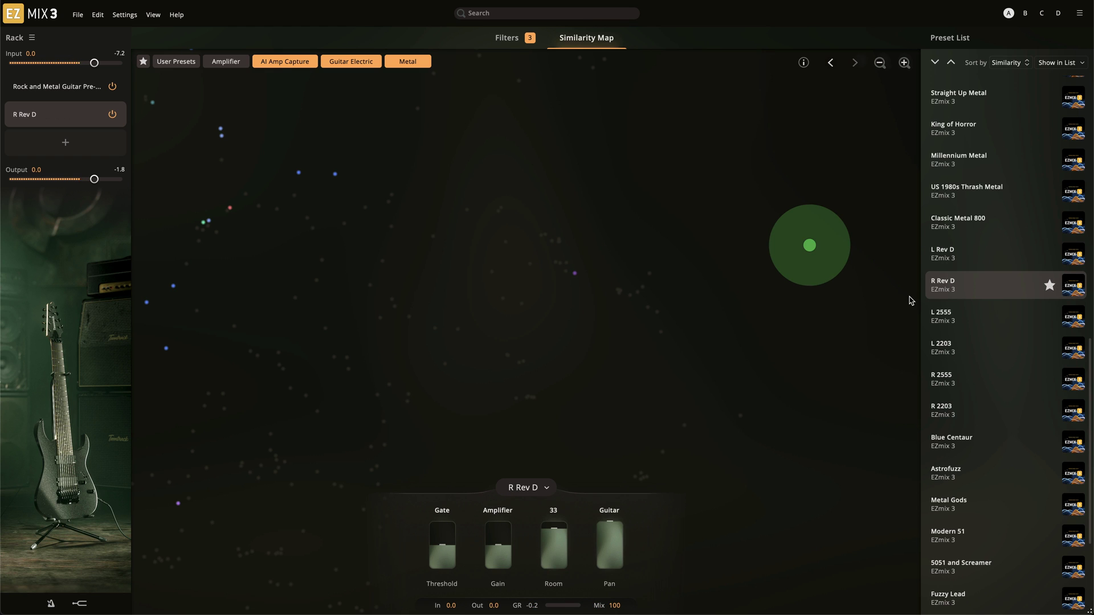
Step: Create a new Guitar > Acoustic project and analyse the track for its Acoustic Guitar Pre EQ
key("ctrl+n")
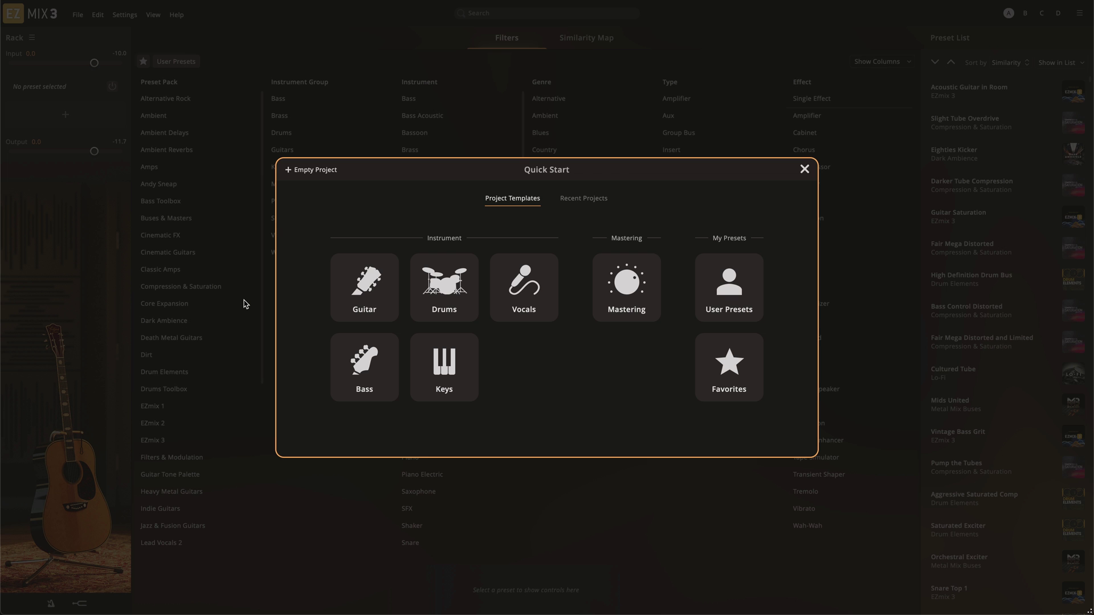
left_click(351, 308)
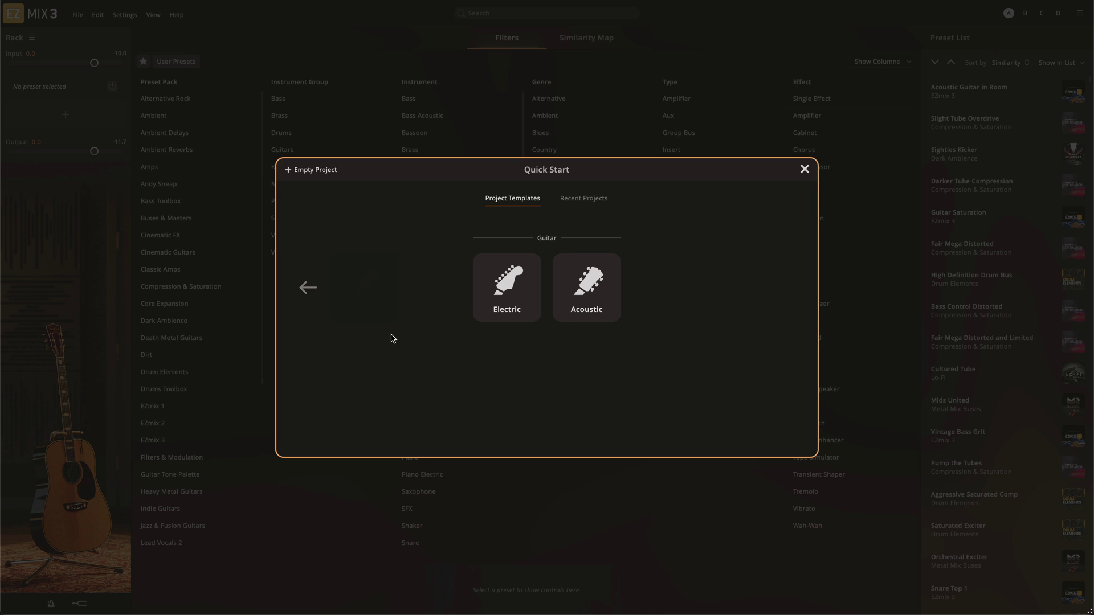
left_click(592, 307)
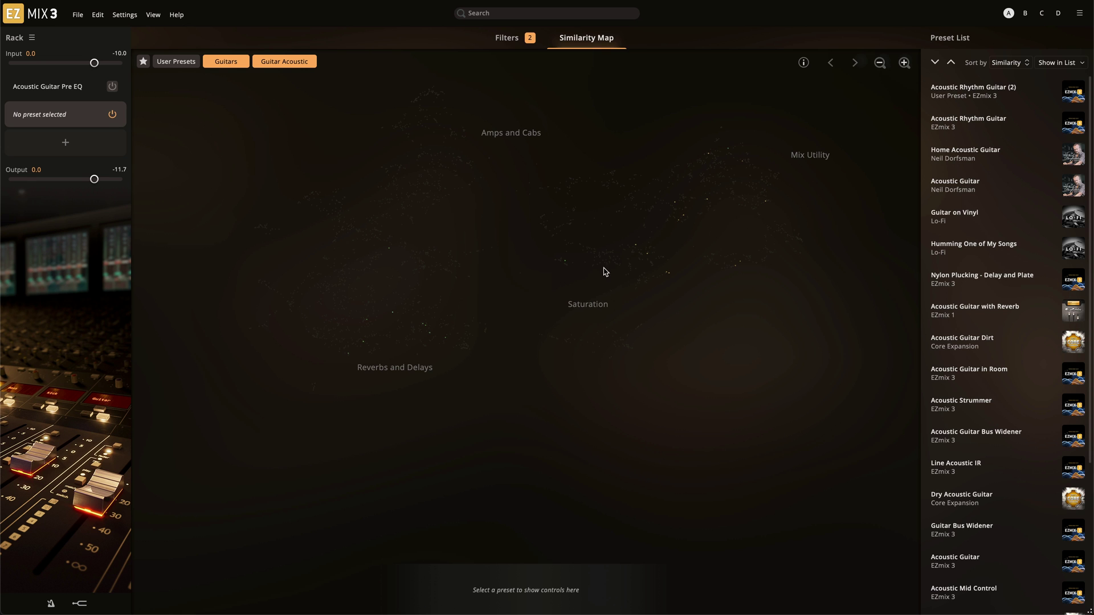
left_click(53, 89)
left_click(408, 549)
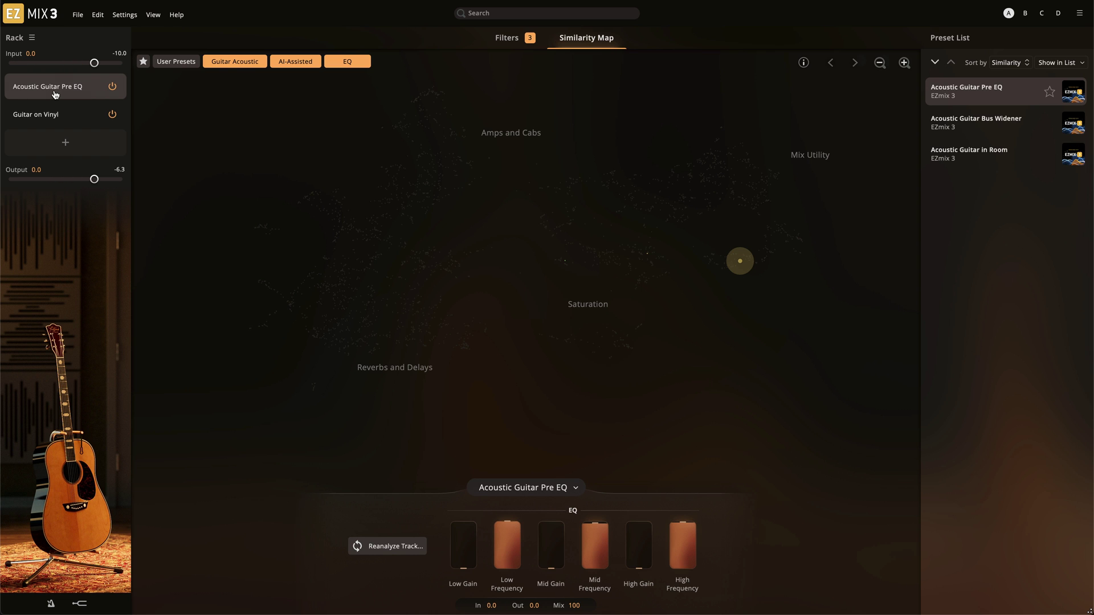
Step: Try Acoustic Guitar with Reverb and Acoustic Rhythm Guitar (2) in slot two, then load Home Acoustic Guitar with low Compression
left_click(74, 117)
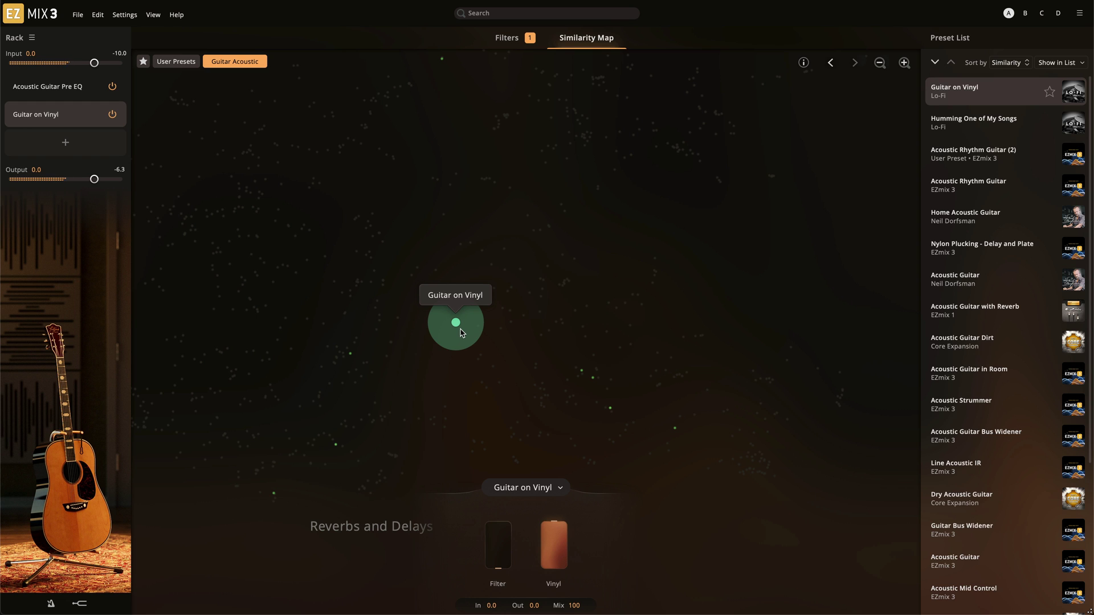
left_click(273, 493)
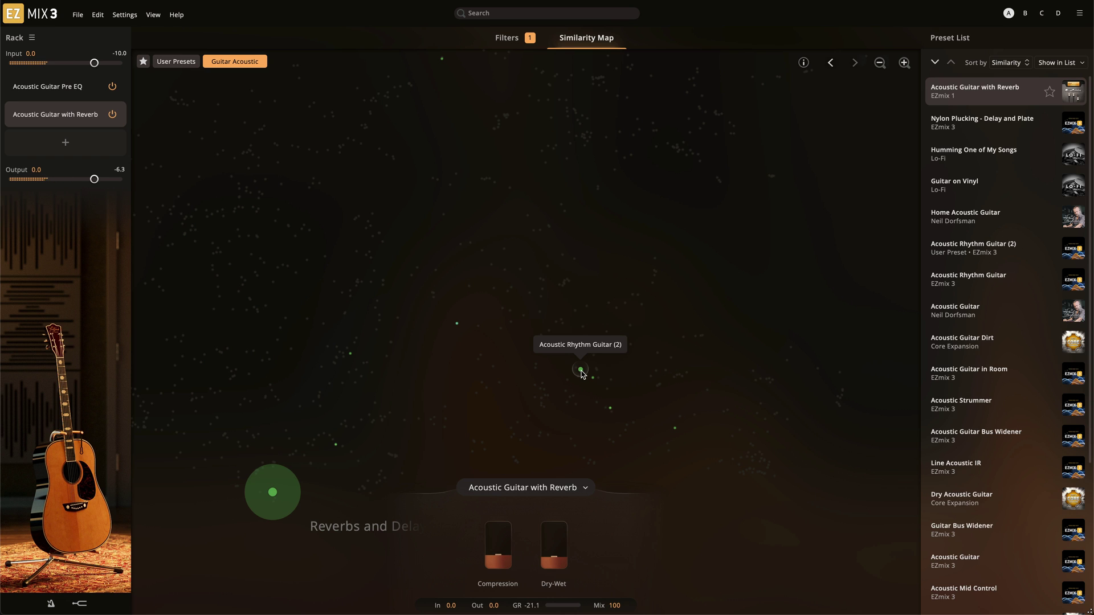
left_click(581, 370)
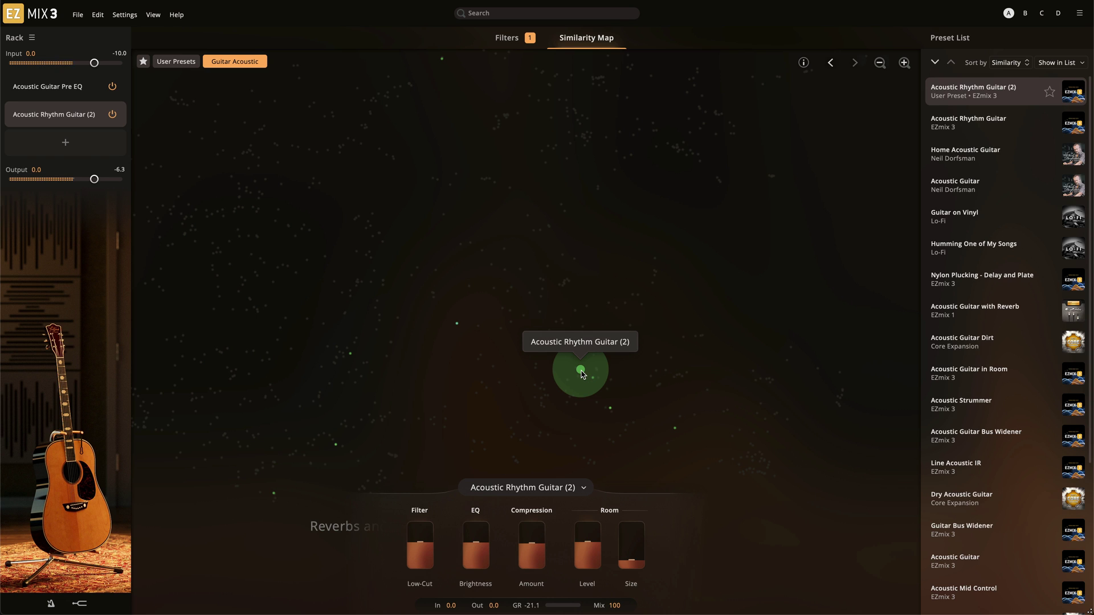
left_click(608, 407)
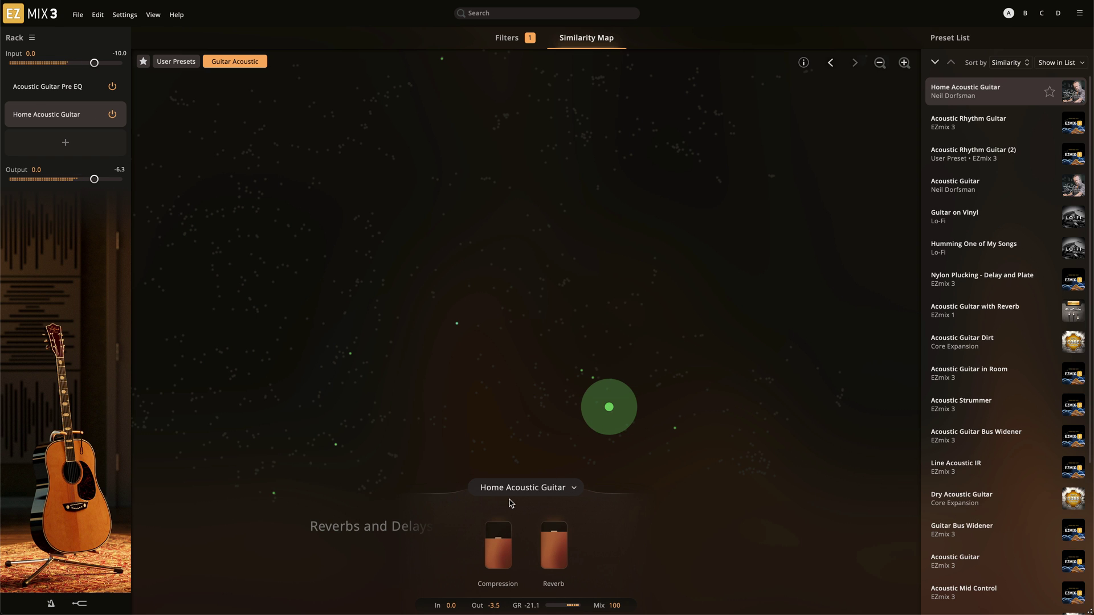
left_click_drag(506, 539, 514, 597)
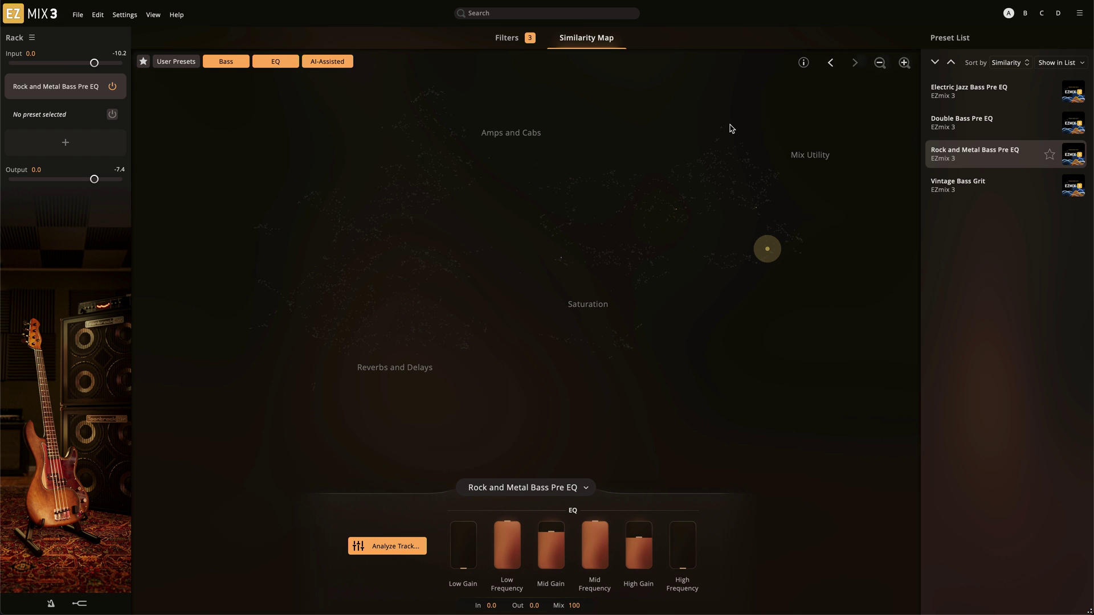
Step: Load Electric Jazz Bass Pre EQ and fit it to the bass track via Analyze Track
left_click(974, 98)
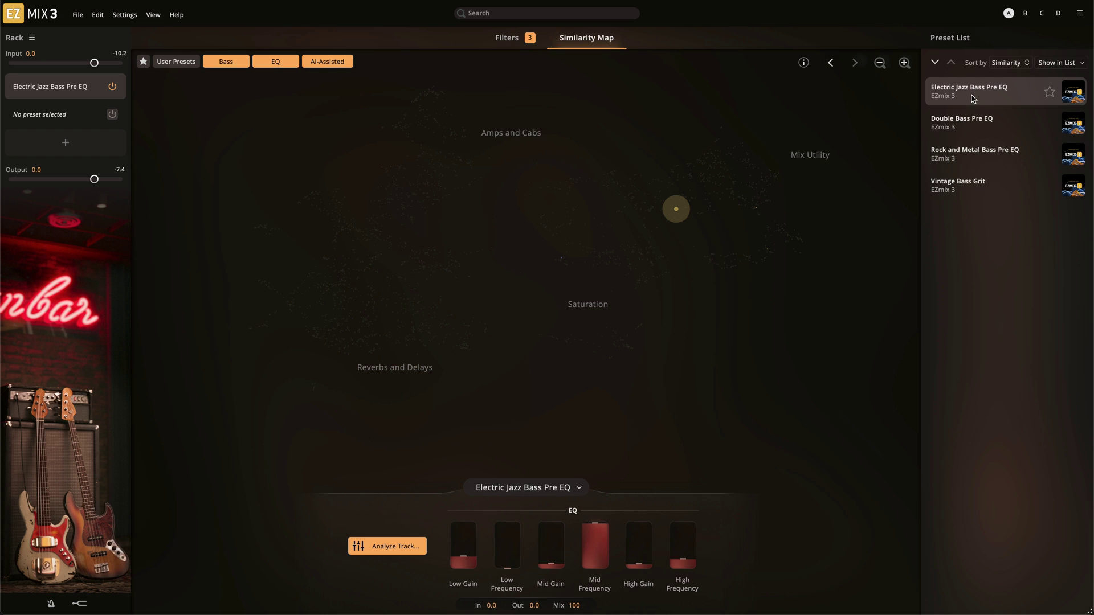
left_click(422, 550)
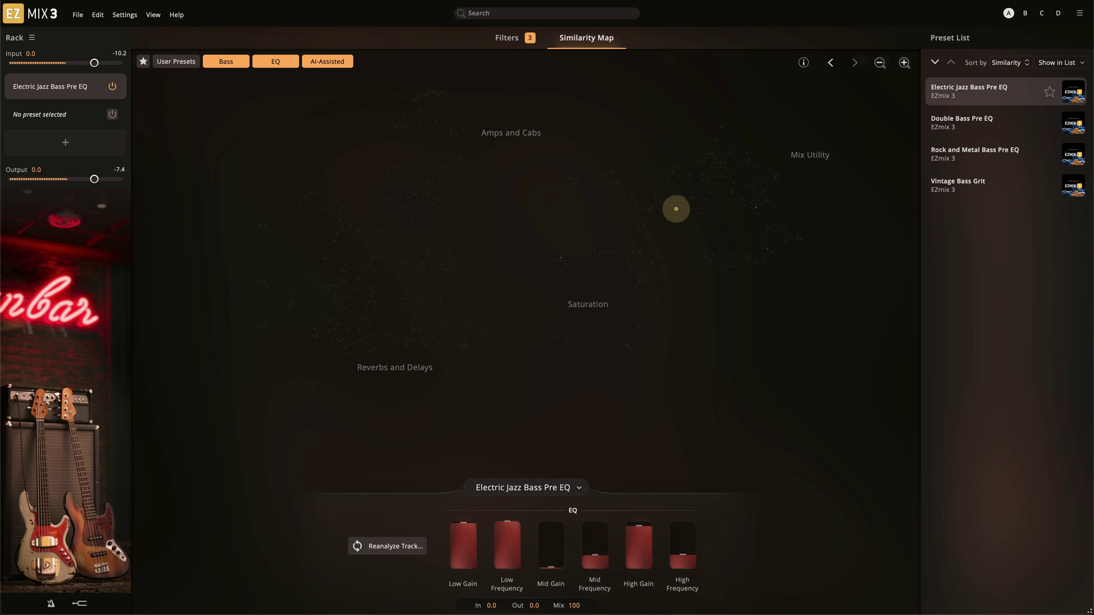
Step: In the second slot, try Yellow 200 W Amp, Studio Bass Classic and Standard Bass, then load Cyber Bass
left_click(66, 114)
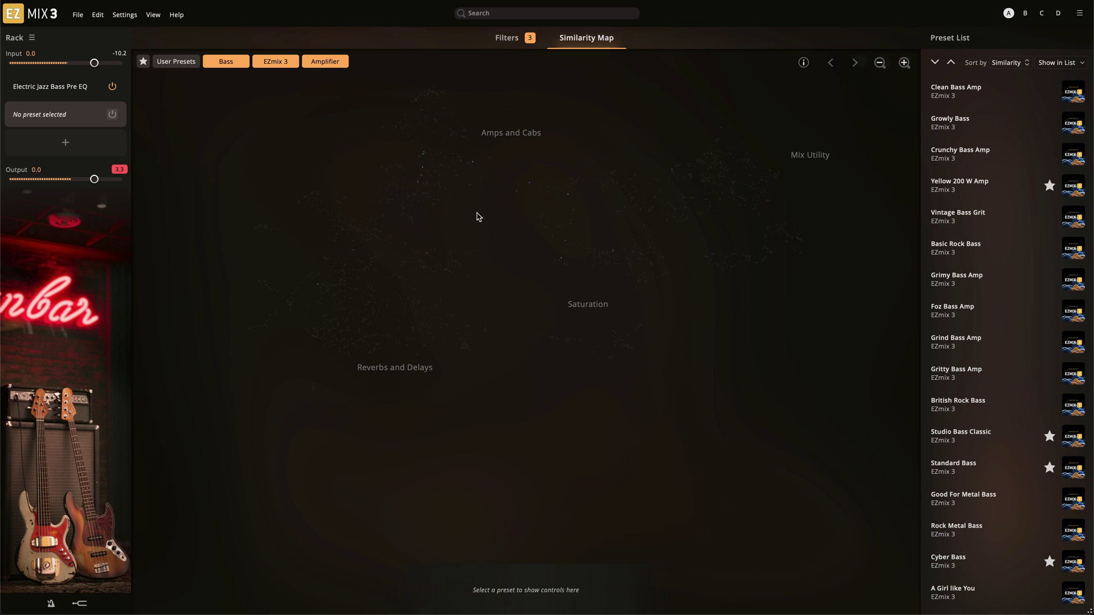
left_click(978, 192)
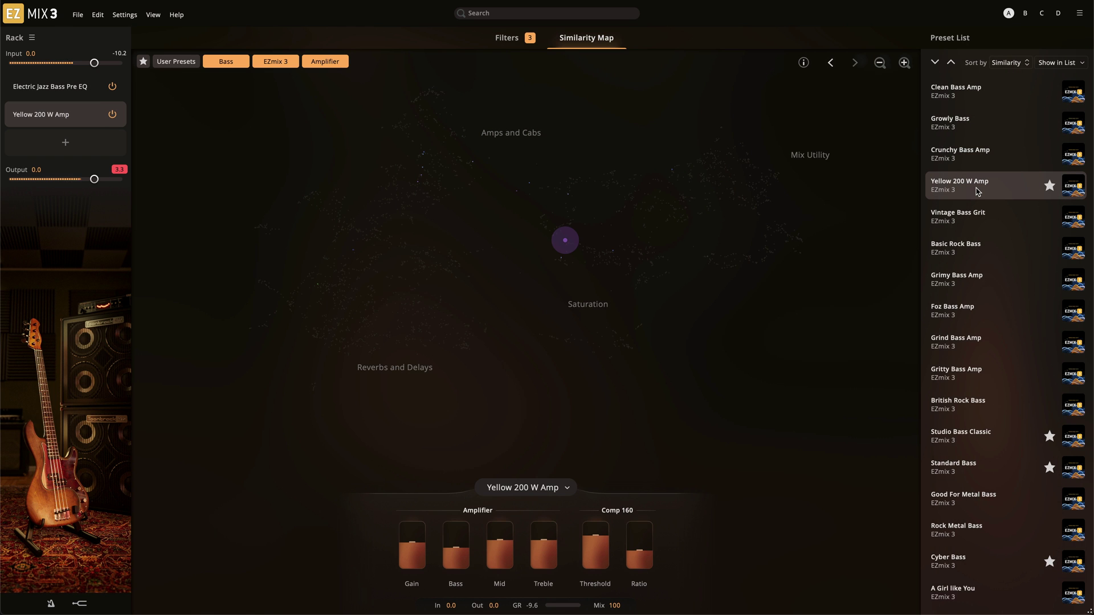
left_click(1005, 437)
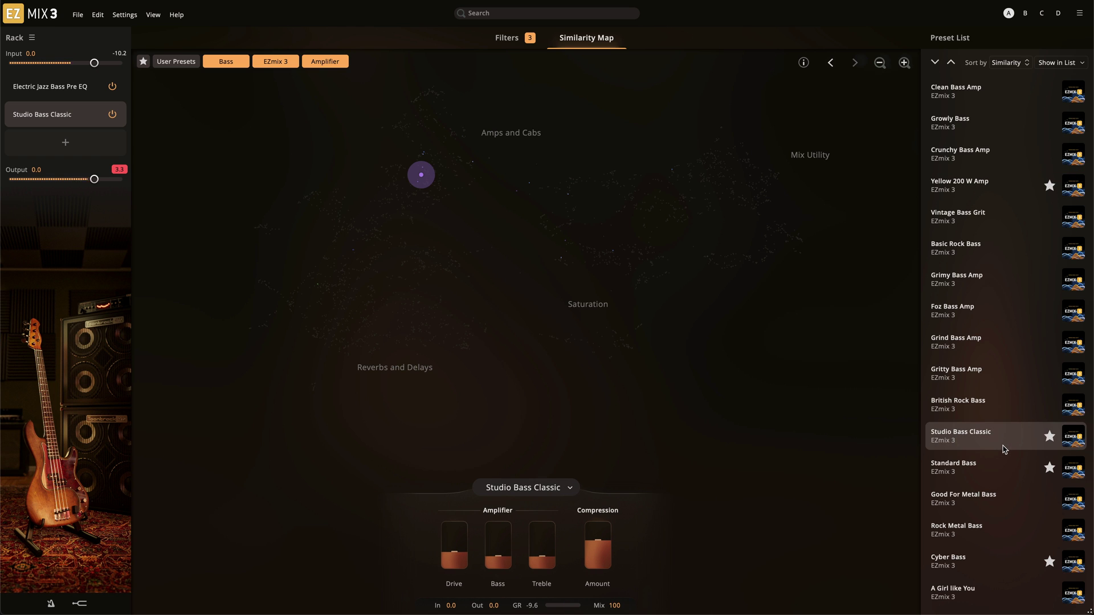
left_click(1004, 471)
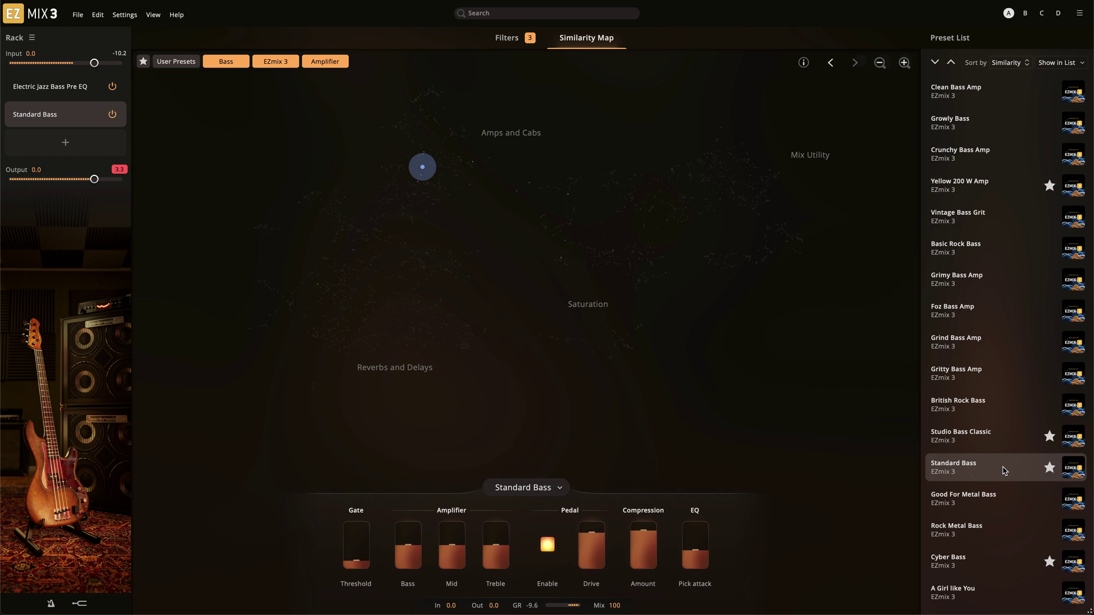
left_click(967, 566)
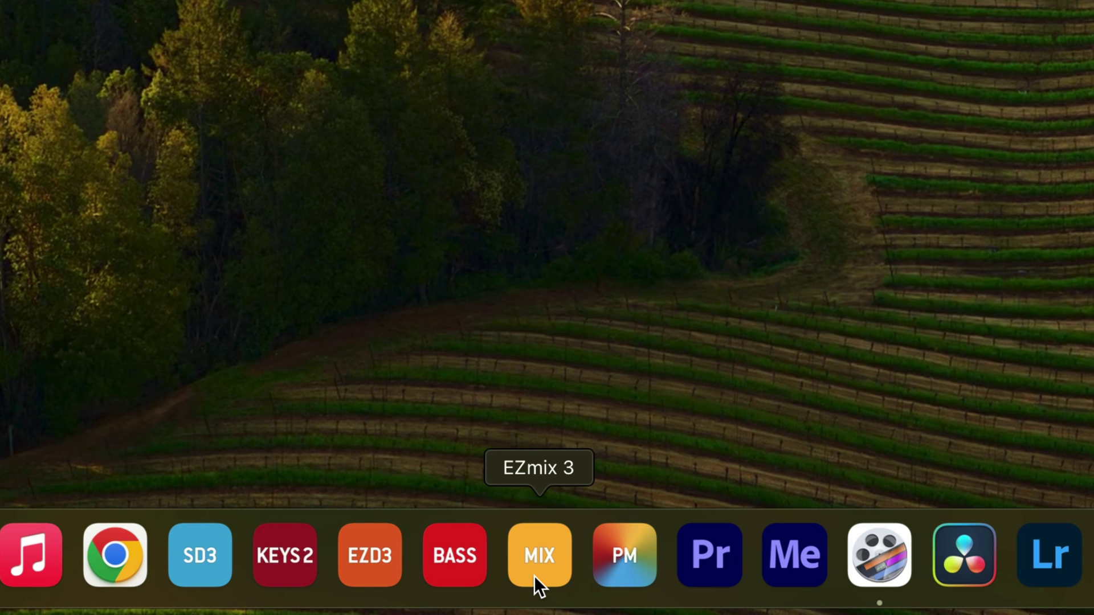
Step: Launch EZmix 3 standalone from the Dock, showing the Electric Guitar Pre EQ and Basic British Room rack
left_click(536, 577)
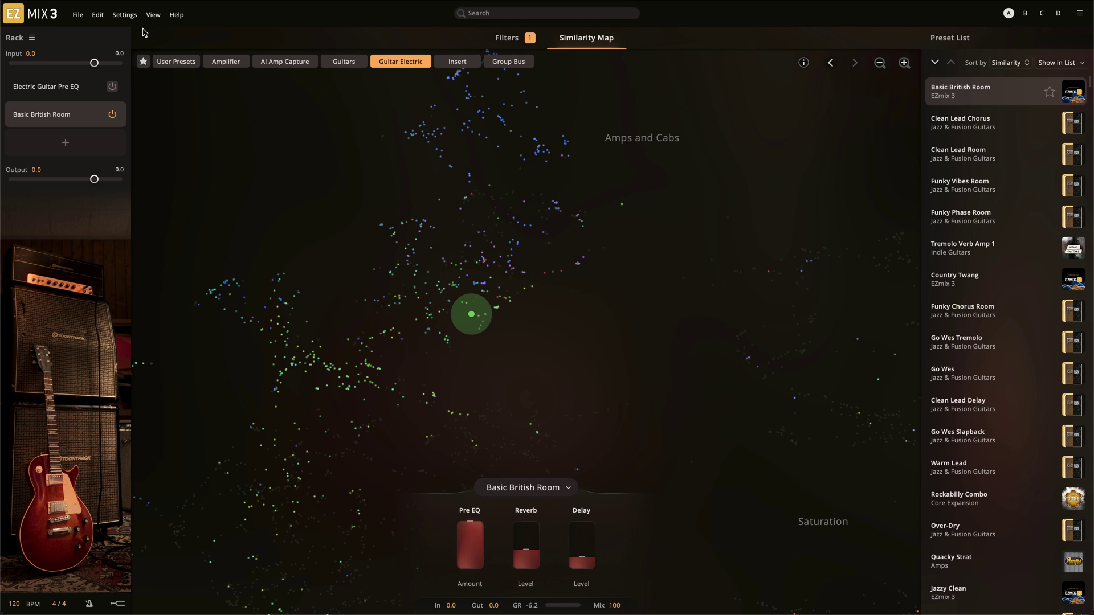
Step: Check the Audio/MIDI Setup channels (input 9 active), then bring up the tuner at 440 Hz
left_click(125, 14)
left_click(161, 65)
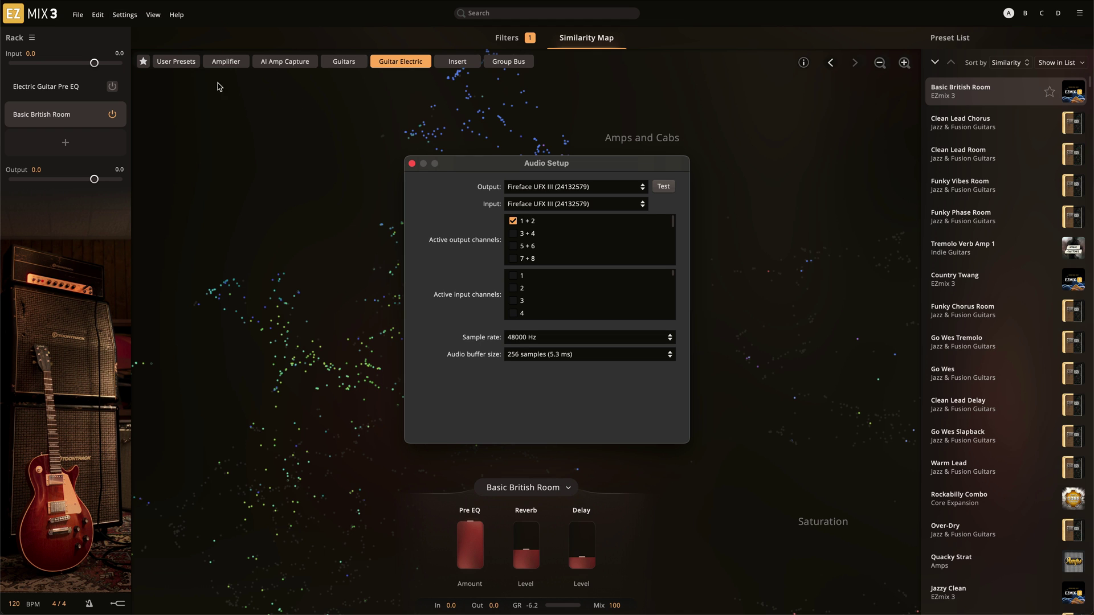
scroll(553, 298, "down", 2)
scroll(554, 299, "down", 2)
left_click(412, 164)
left_click(118, 604)
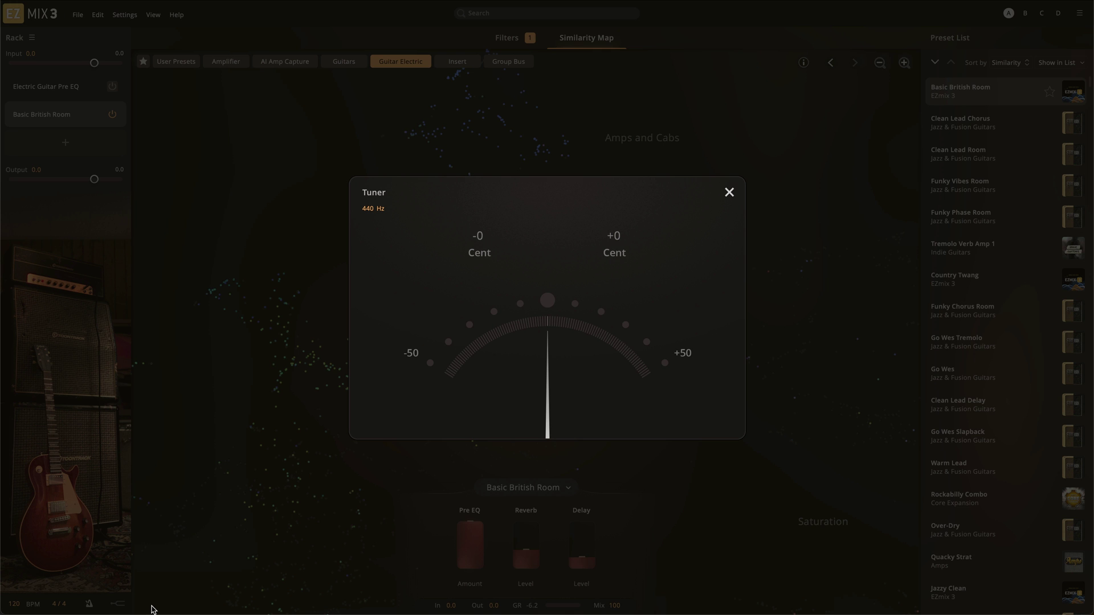